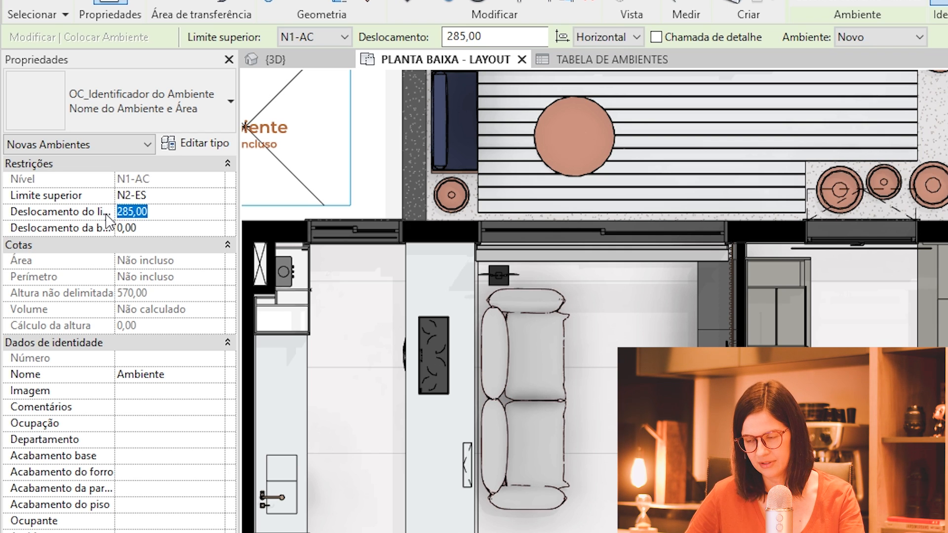
Set the upper limit offset to 0,00 and place a room in the bathroom nearest the dining area.
key("Return")
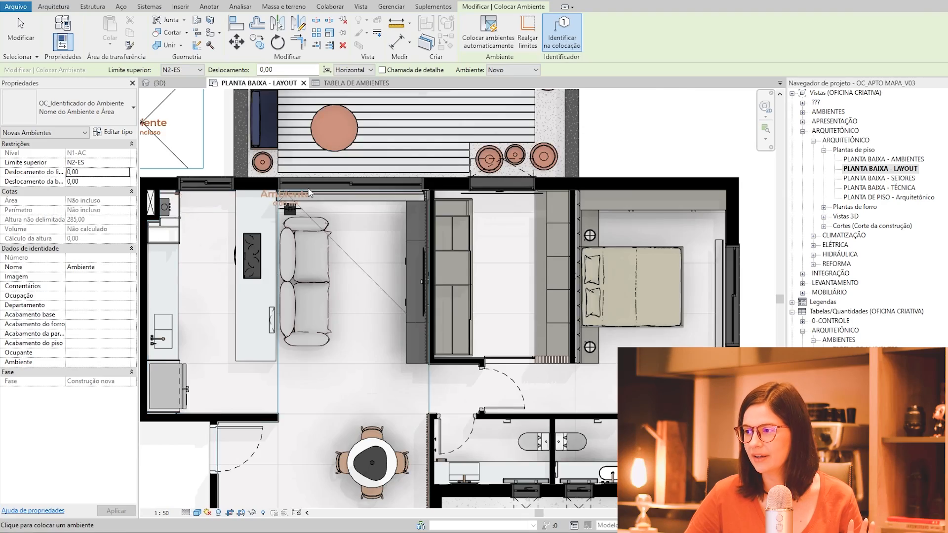
scroll(459, 385, "up", 4)
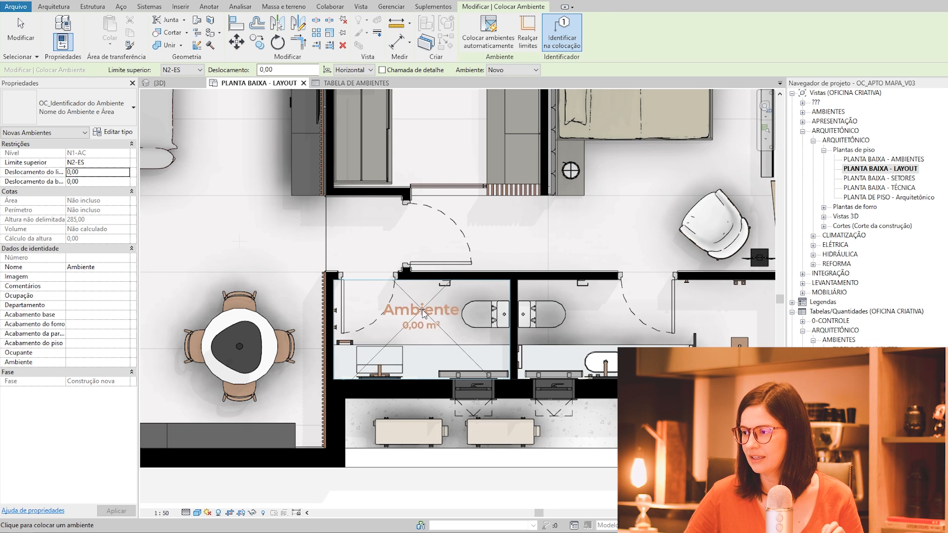
scroll(419, 312, "up", 2)
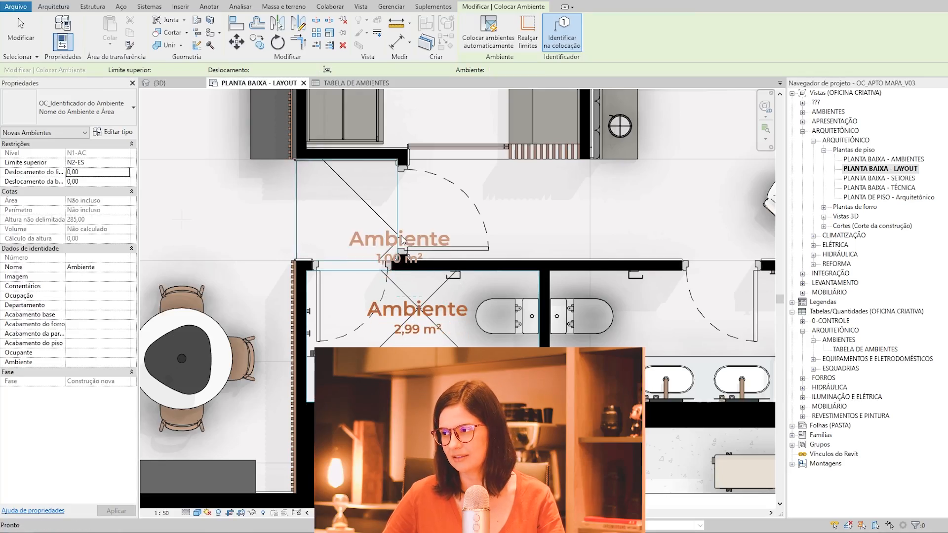
key("Escape")
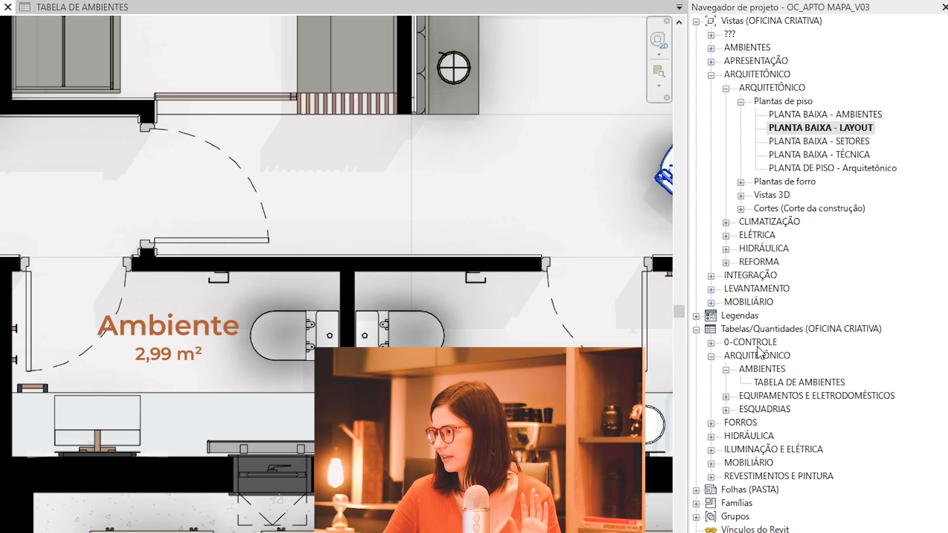
Open the TABELA DE AMBIENTES schedule and enlarge it to review the entry for the placed room.
double_click(780, 382)
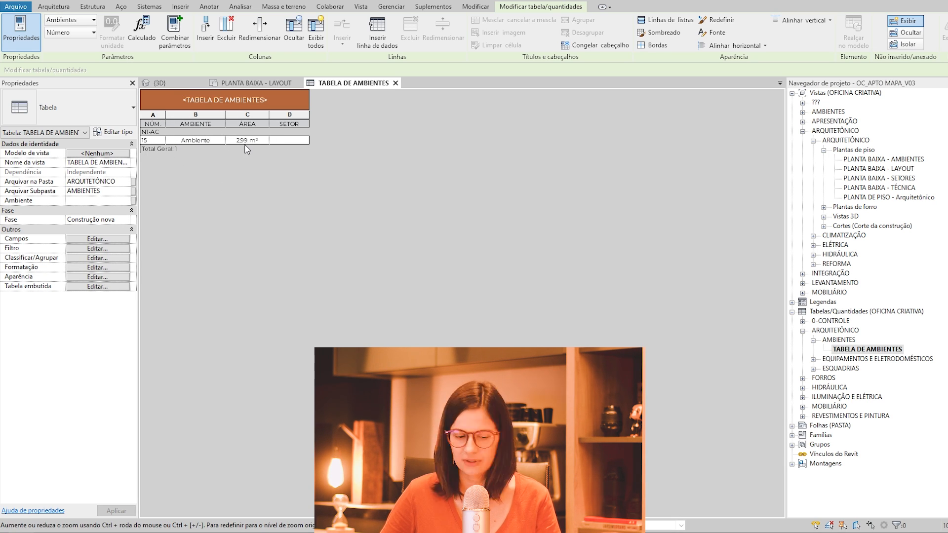
scroll(242, 149, "up", 5, "ctrl")
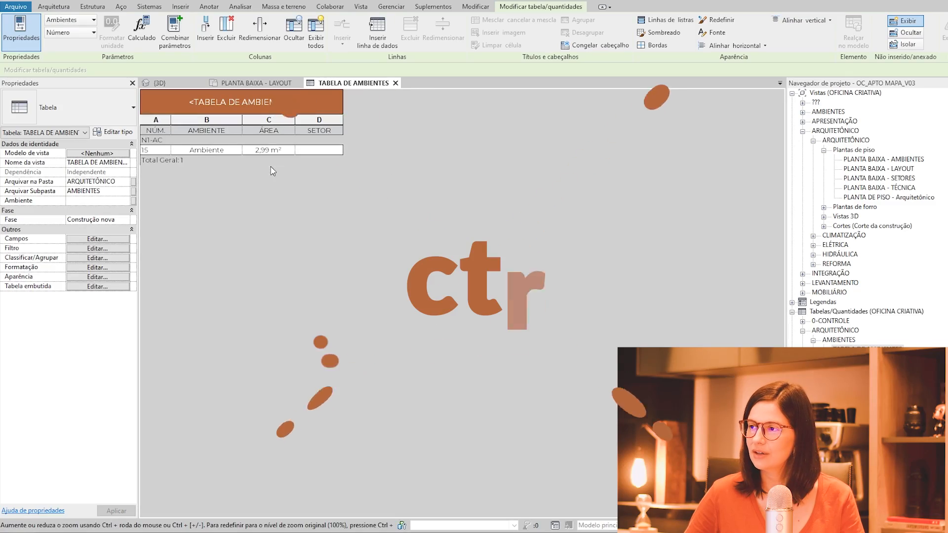
scroll(267, 170, "up", 2, "ctrl")
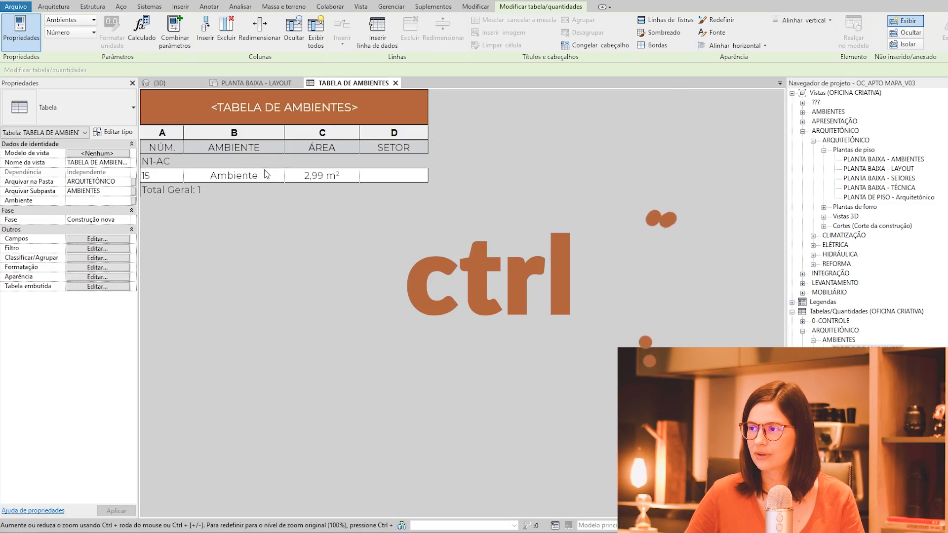
scroll(265, 169, "down", 2, "ctrl")
scroll(265, 170, "up", 1, "ctrl")
scroll(270, 174, "up", 2, "ctrl")
scroll(271, 170, "down", 1, "ctrl")
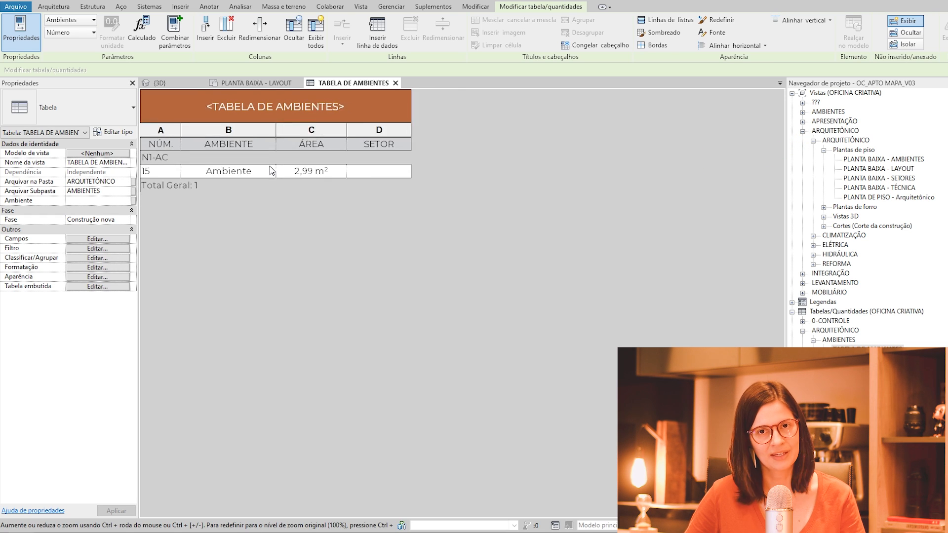
scroll(333, 171, "down", 1, "ctrl")
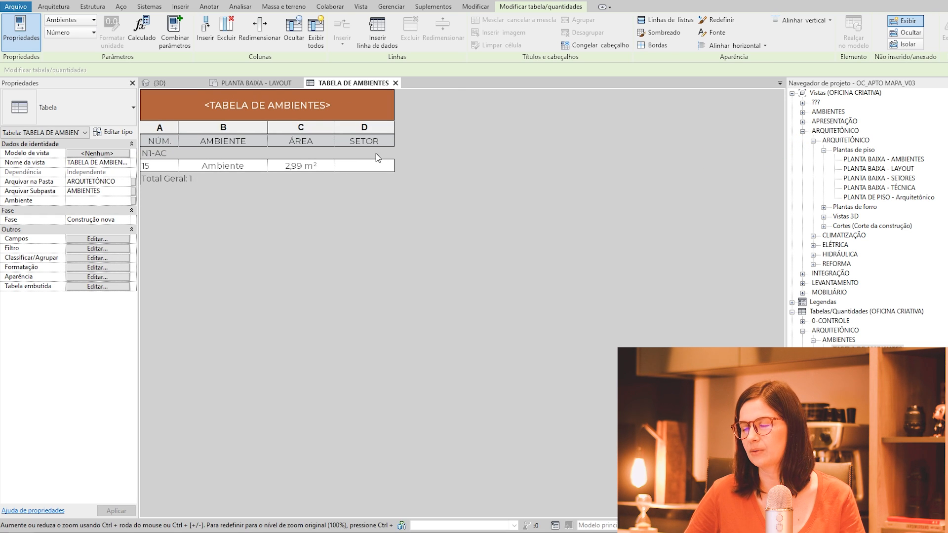
Tile the open views and group PLANTA BAIXA - LAYOUT with the 3D view beside TABELA DE AMBIENTES.
left_click(252, 84)
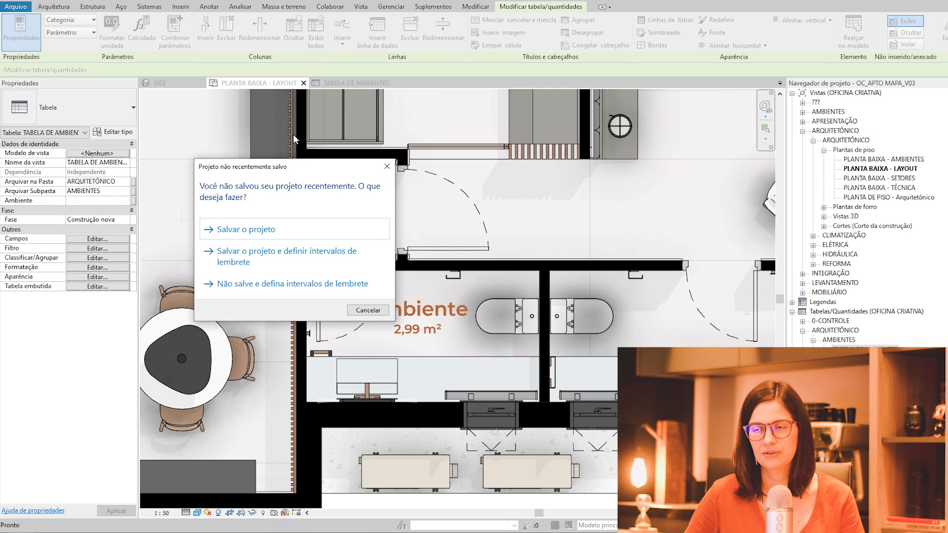
left_click(383, 170)
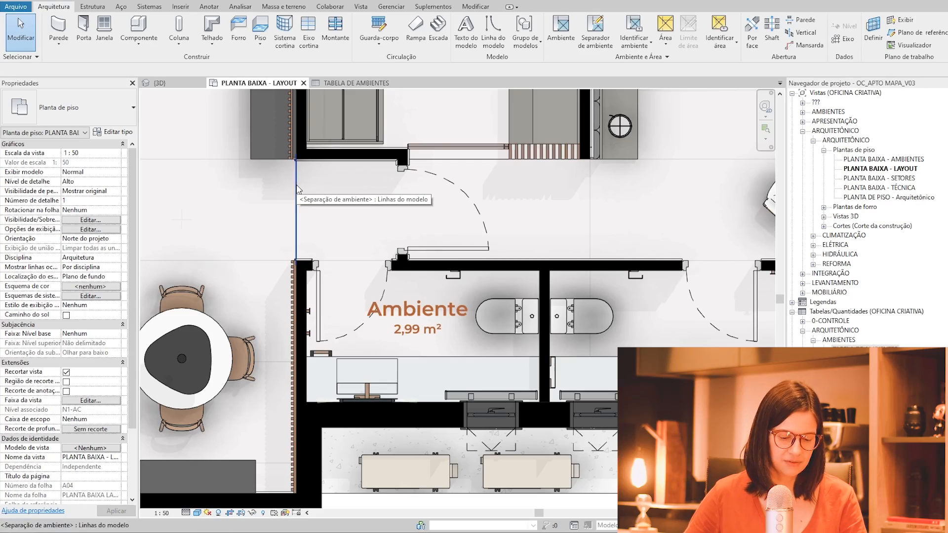
key("w")
key("t")
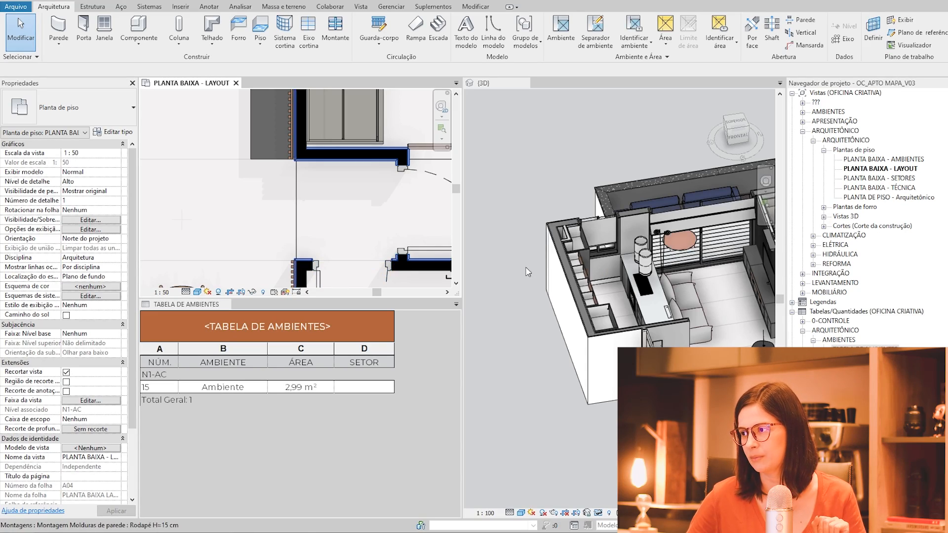
middle_click_drag(527, 271, 561, 244, "shift")
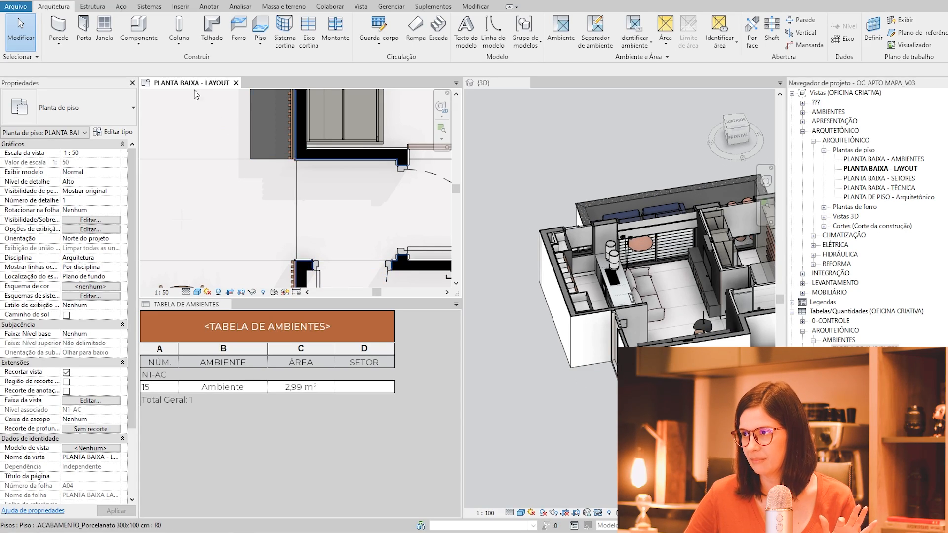
left_click_drag(171, 87, 501, 90)
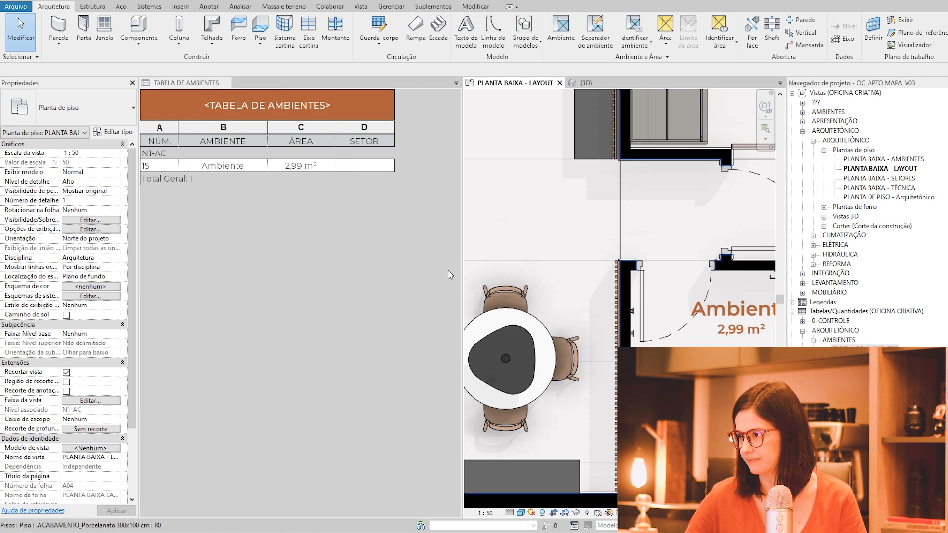
Examine the bathroom's room tag and the overall apartment layout in the floor plan alongside the schedule.
scroll(551, 238, "down", 5)
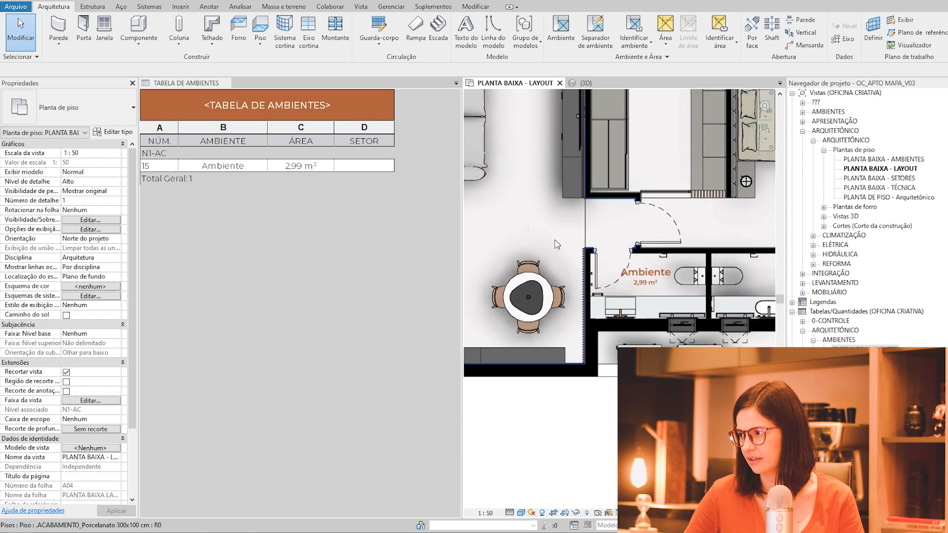
scroll(634, 283, "up", 3)
scroll(634, 283, "up", 2)
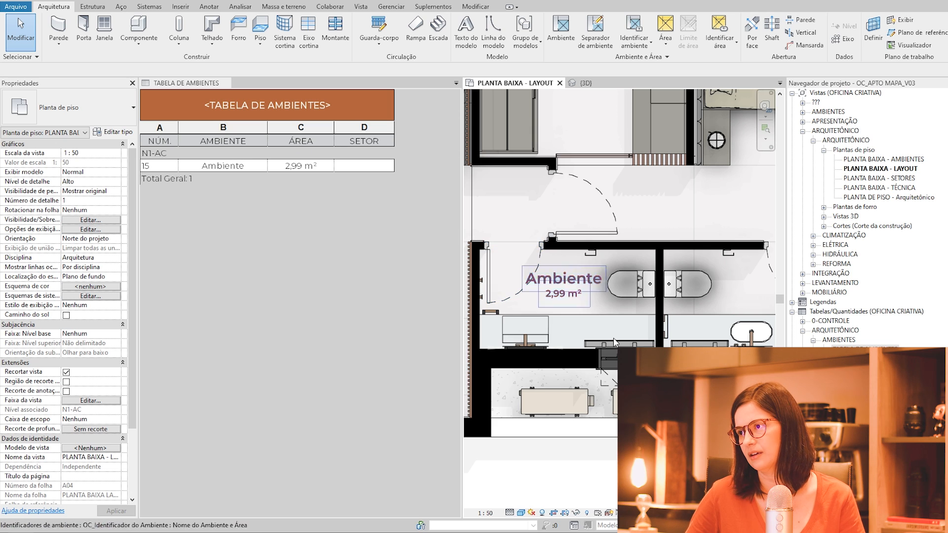
scroll(629, 238, "down", 3)
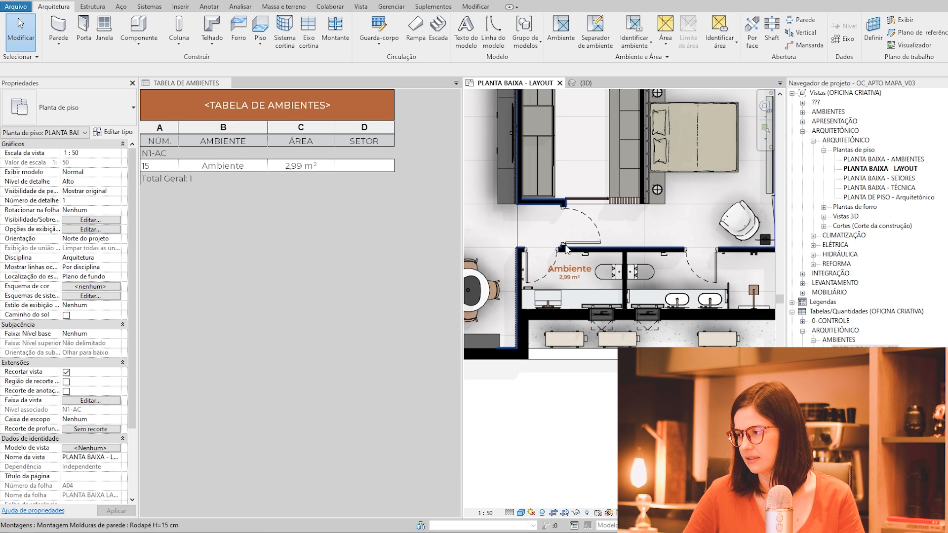
scroll(598, 257, "down", 2)
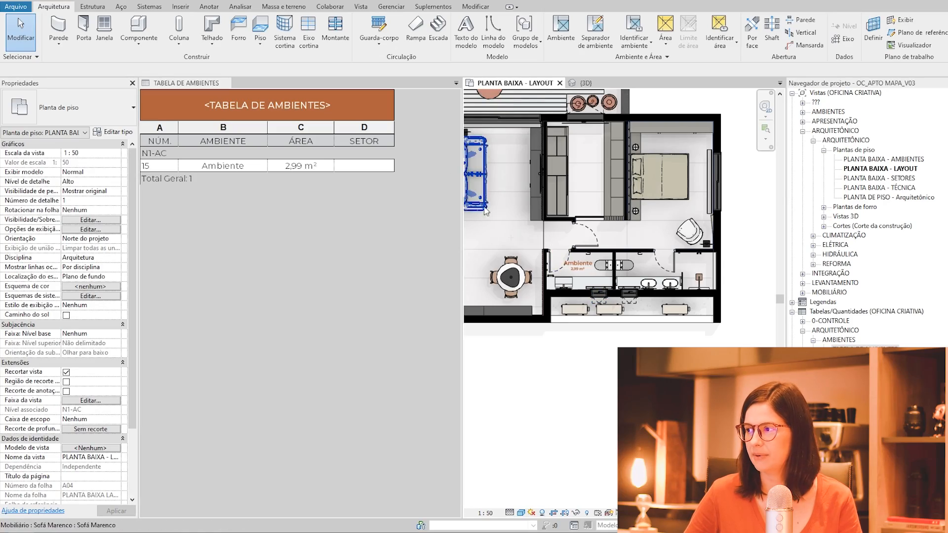
scroll(486, 211, "down", 3)
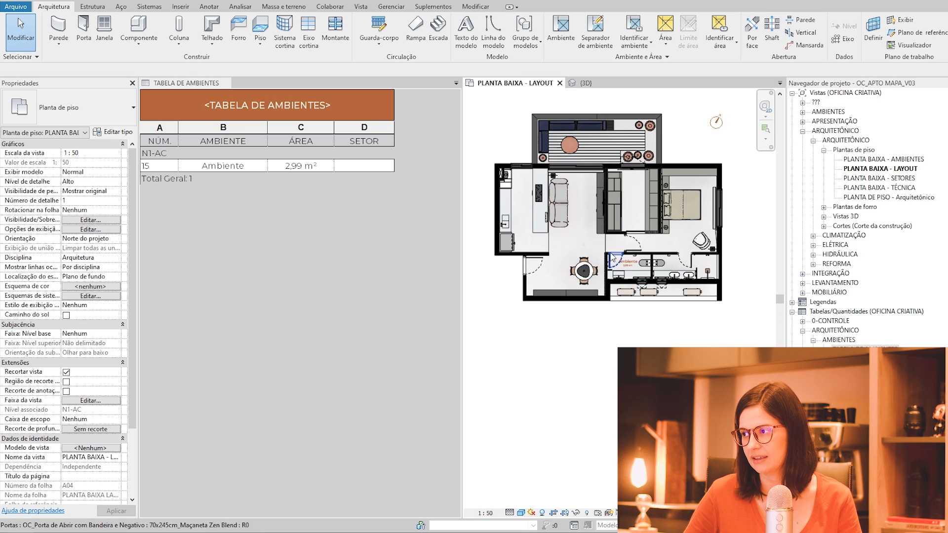
scroll(677, 238, "up", 3)
scroll(677, 238, "down", 2)
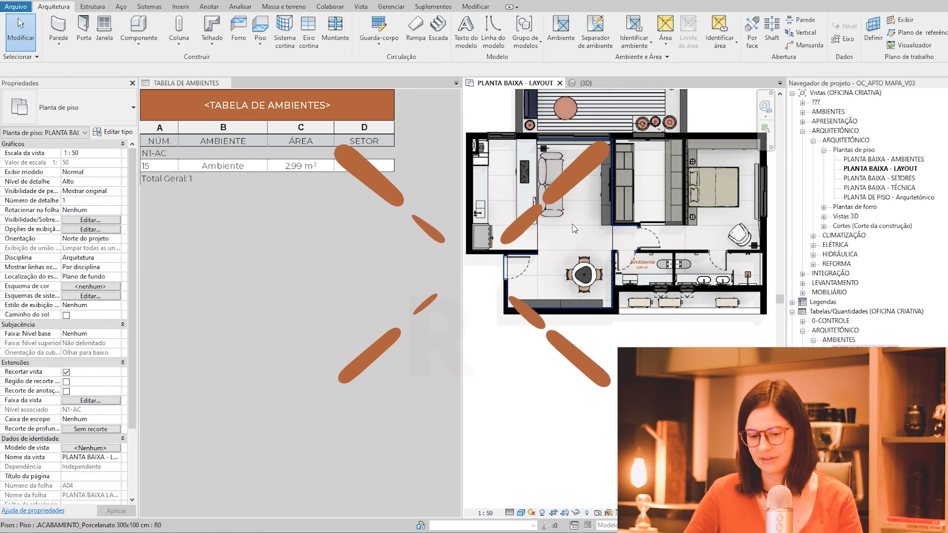
Preview room placement over the kitchen and closet with the Room tool to check their detected boundaries.
scroll(572, 224, "up", 1)
key("m")
scroll(504, 217, "up", 3)
scroll(659, 235, "down", 2)
scroll(549, 180, "up", 2)
scroll(552, 179, "down", 4)
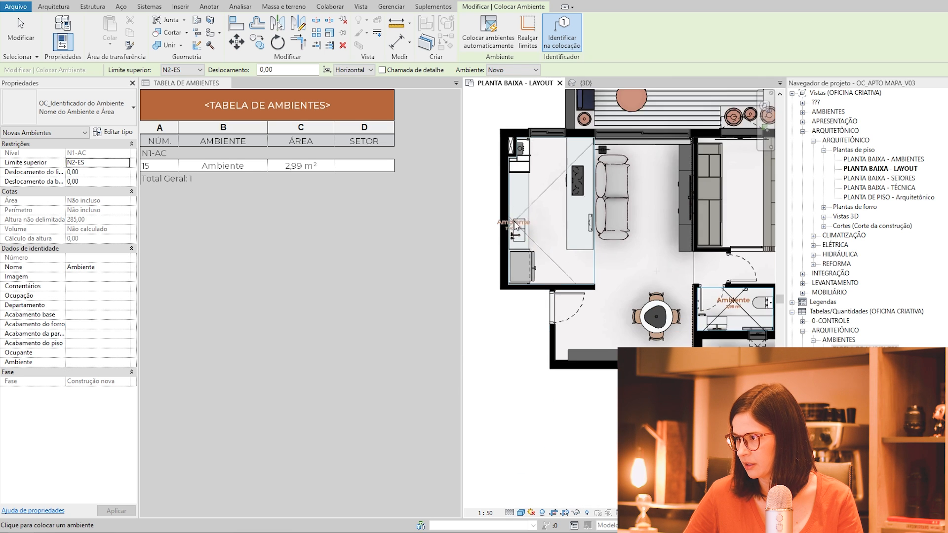
scroll(693, 225, "up", 3)
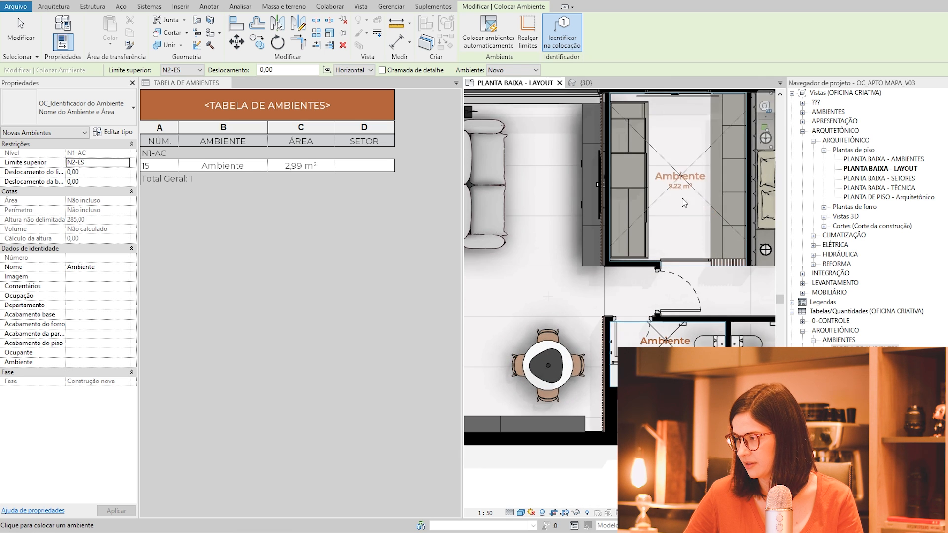
scroll(683, 200, "down", 3)
scroll(552, 233, "up", 1)
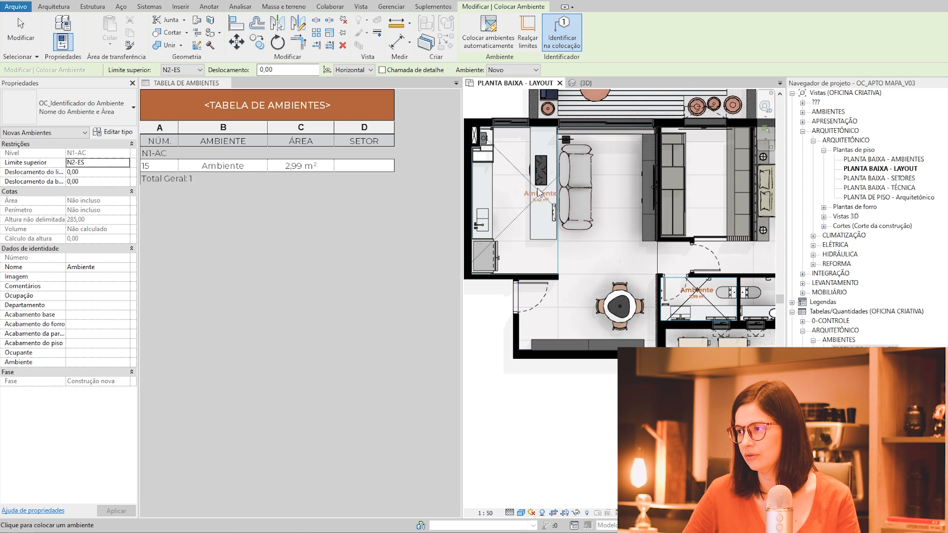
Compare the previewed room boundaries of the living room, hall and kitchen, and leave the Room tool without placing anything.
scroll(518, 204, "up", 2)
scroll(578, 265, "down", 1)
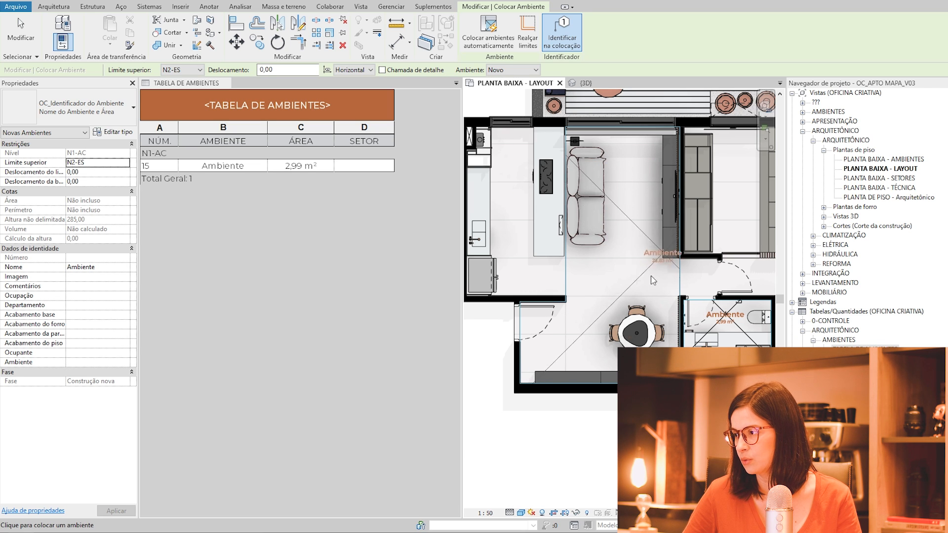
scroll(717, 274, "up", 3)
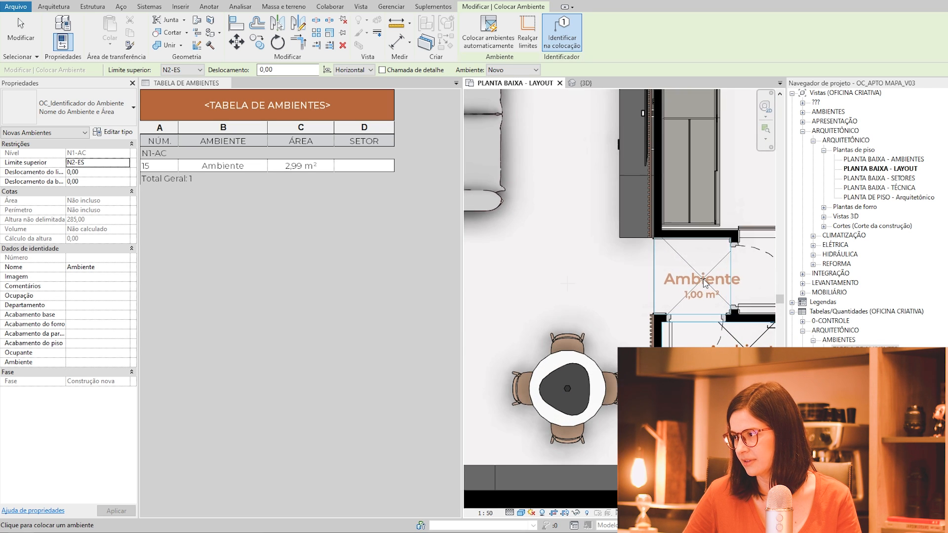
scroll(702, 280, "down", 2)
scroll(669, 264, "down", 1)
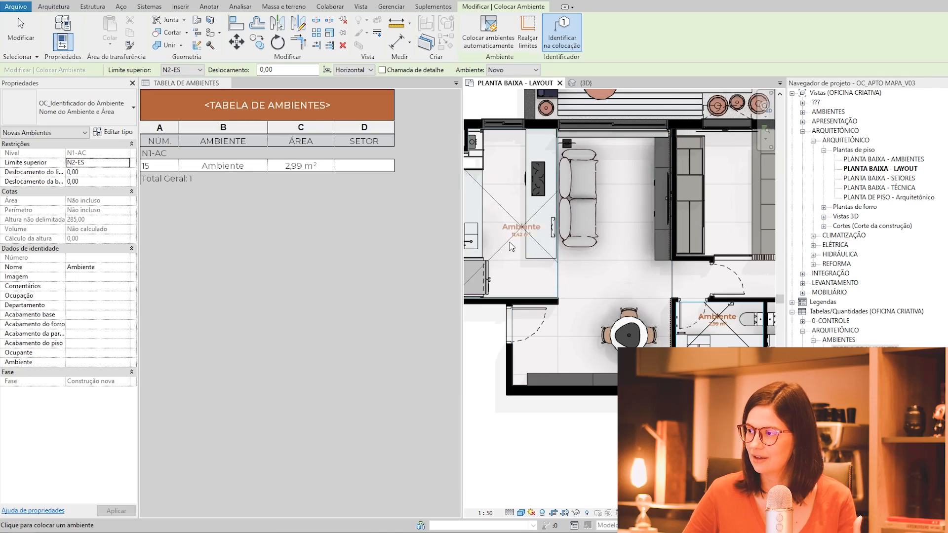
scroll(516, 236, "down", 2)
scroll(543, 227, "up", 4)
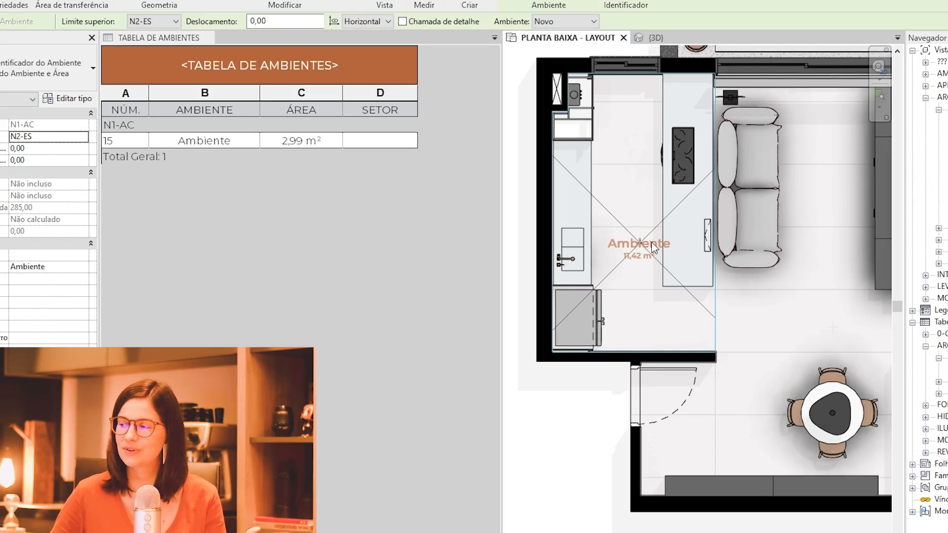
scroll(662, 237, "down", 1)
middle_click_drag(774, 303, 730, 296)
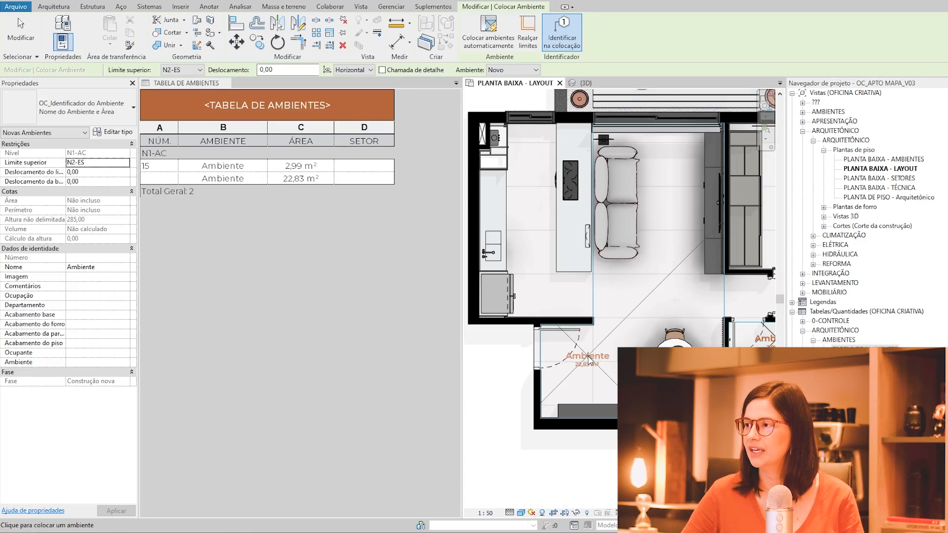
key("Escape")
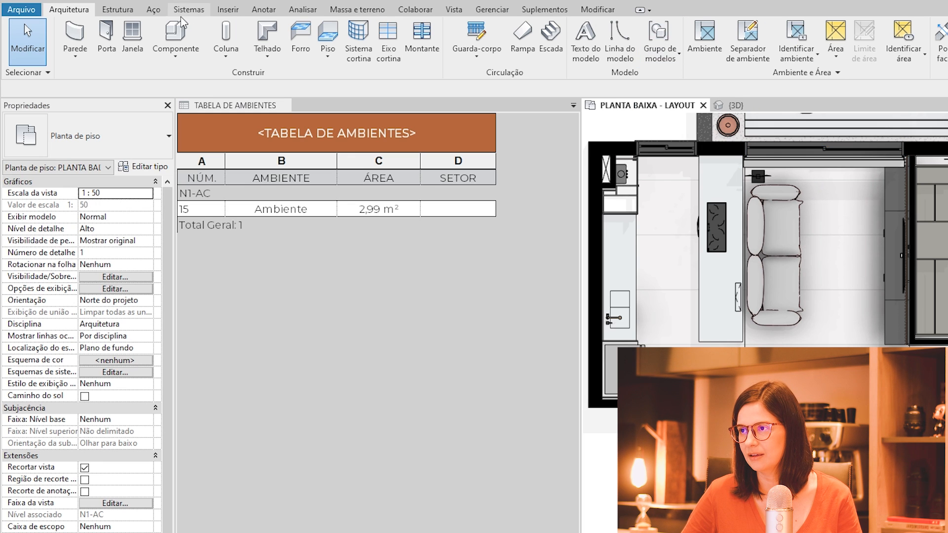
Inspect the room separation lines at the hall entrance and between the kitchen and living room.
left_click(50, 13)
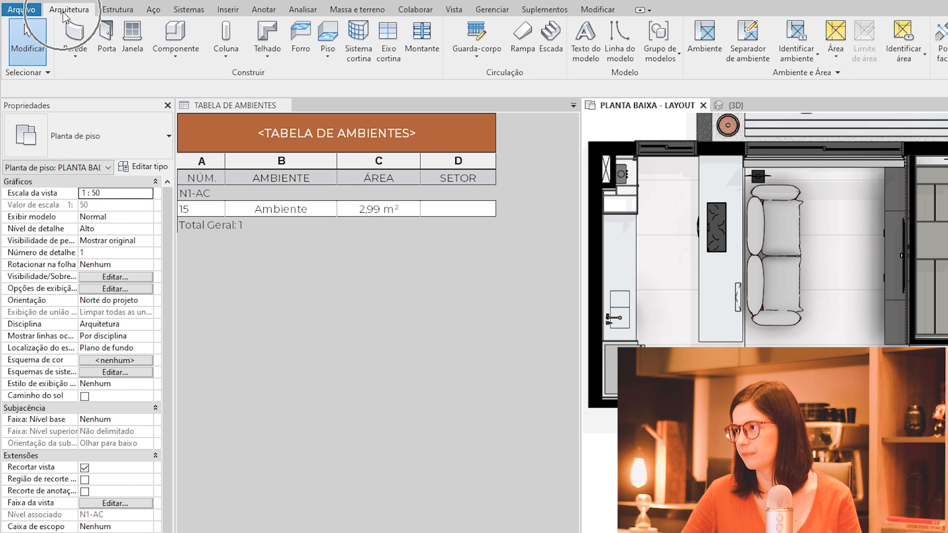
left_click(758, 58)
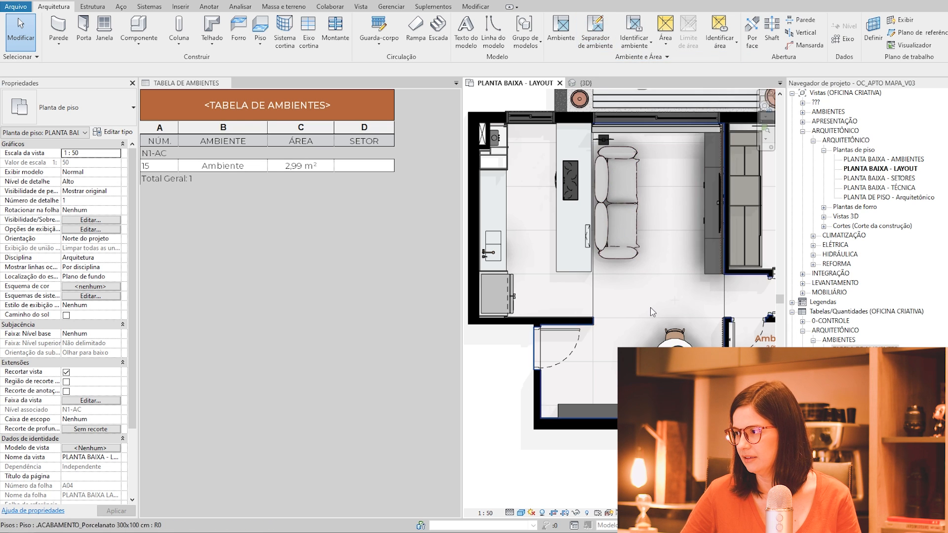
scroll(652, 311, "up", 2)
scroll(526, 285, "down", 3)
scroll(664, 291, "up", 4)
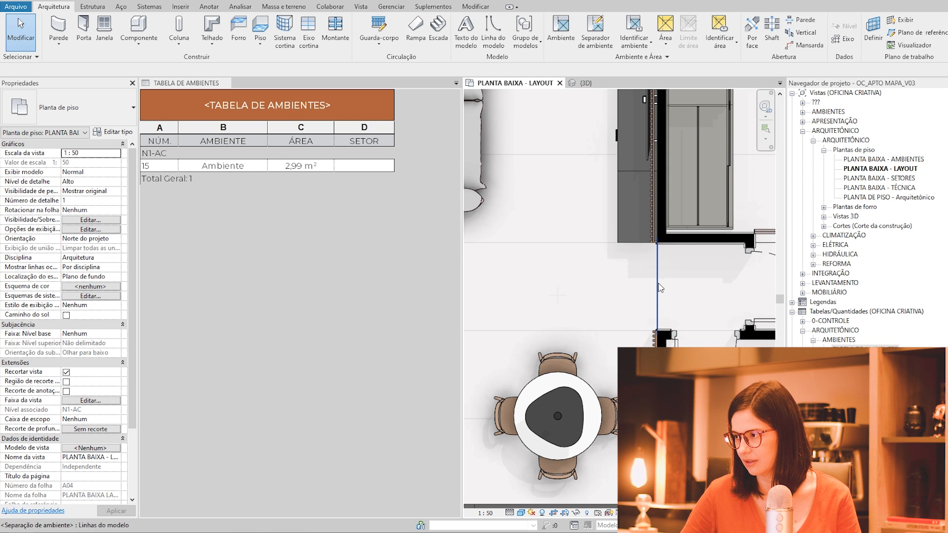
left_click(659, 288)
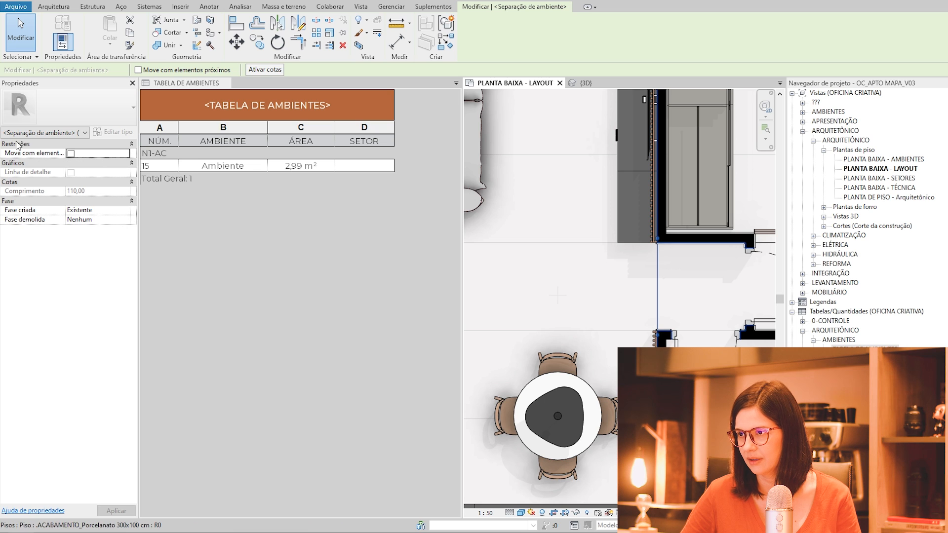
scroll(623, 291, "down", 3)
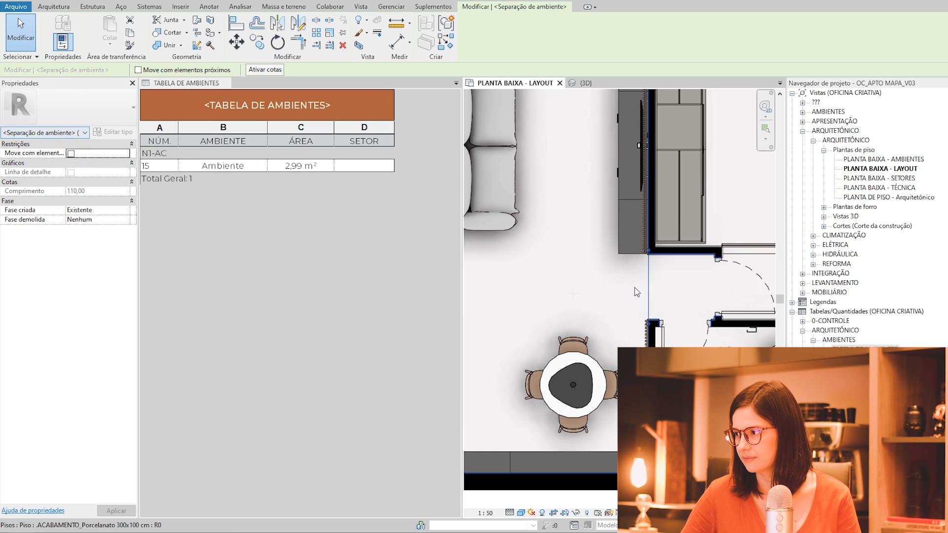
scroll(548, 291, "up", 3)
left_click(540, 297)
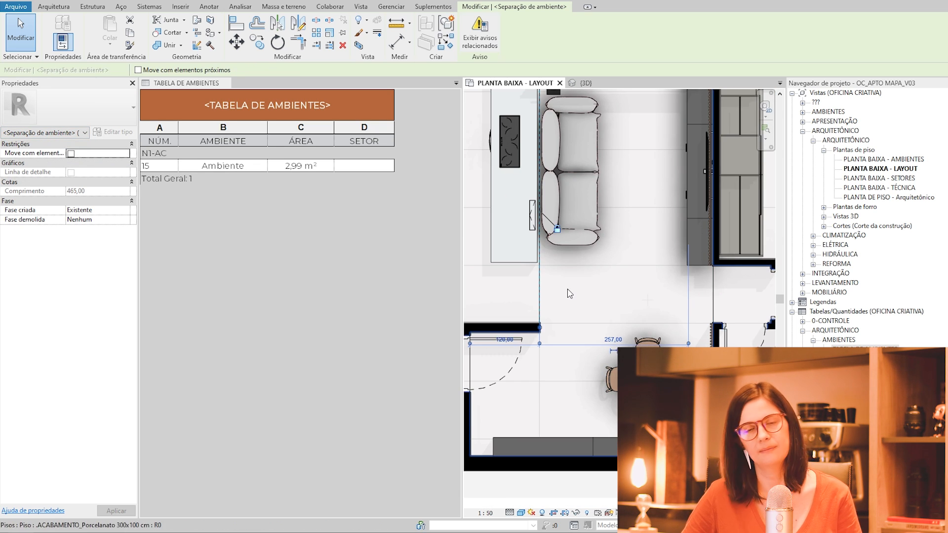
Draw a room separation line from the kitchen wall corner to the bathroom wall corner, dividing the living room from the dining area.
scroll(603, 288, "down", 2)
key("Escape")
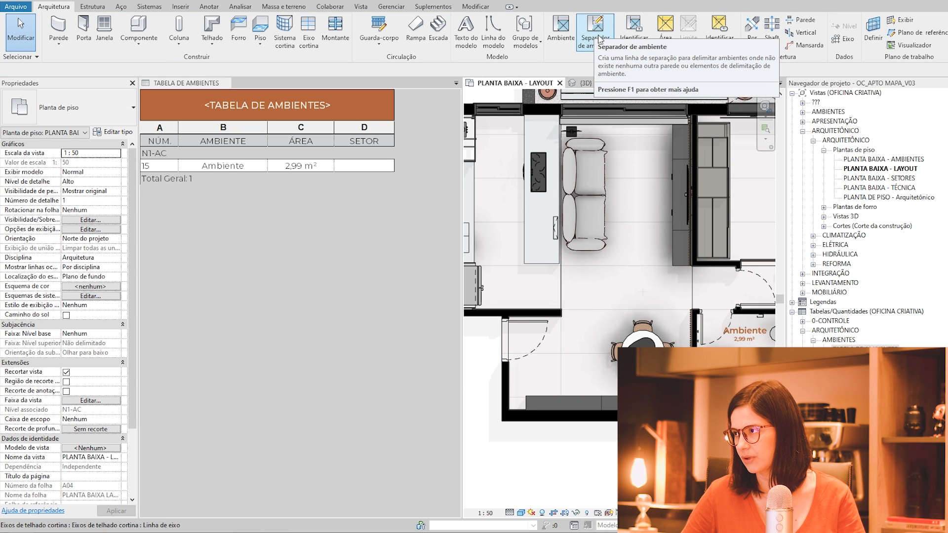
left_click(597, 31)
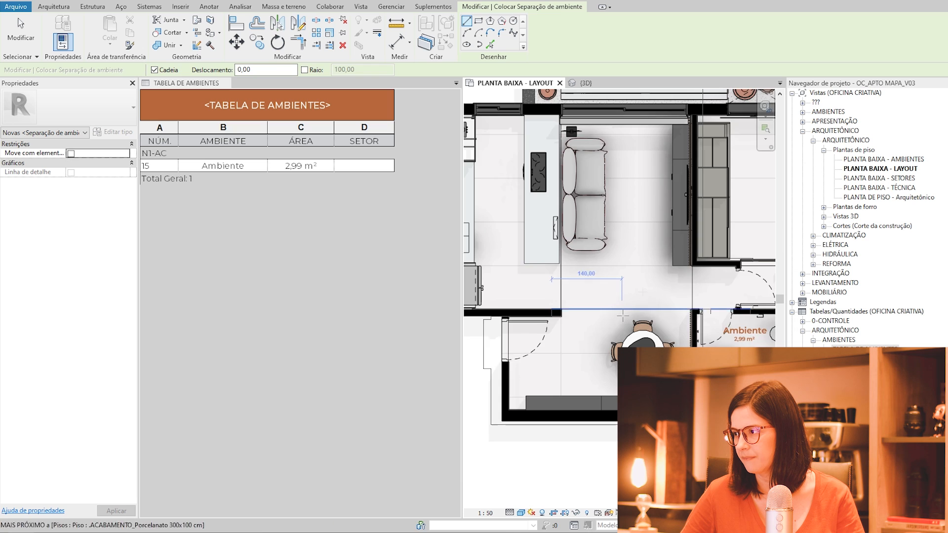
scroll(529, 294, "up", 6)
scroll(530, 294, "up", 2)
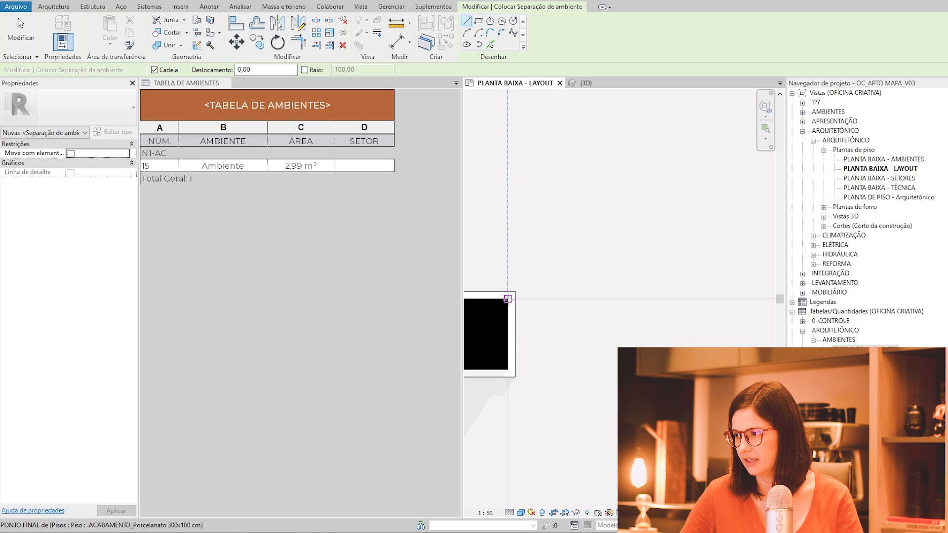
left_click(507, 298)
scroll(625, 244, "down", 5)
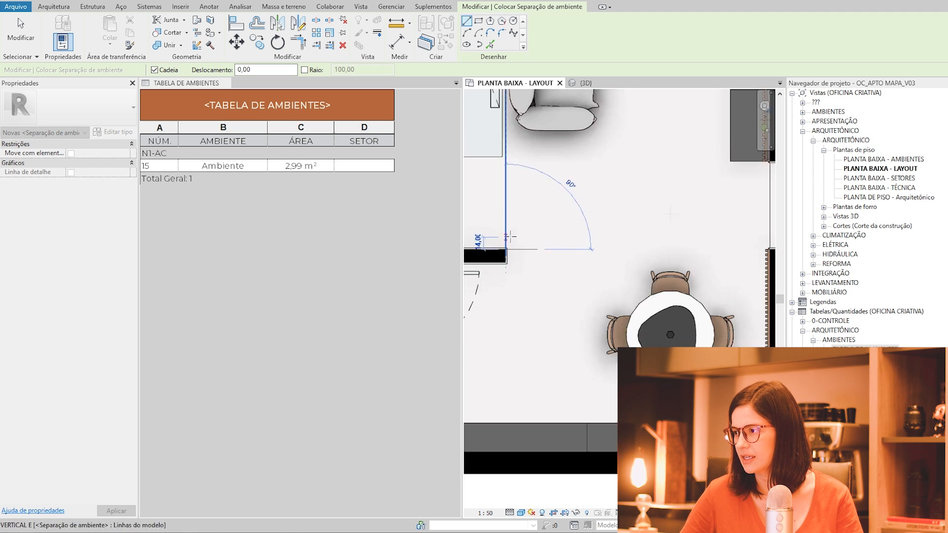
scroll(717, 245, "up", 5)
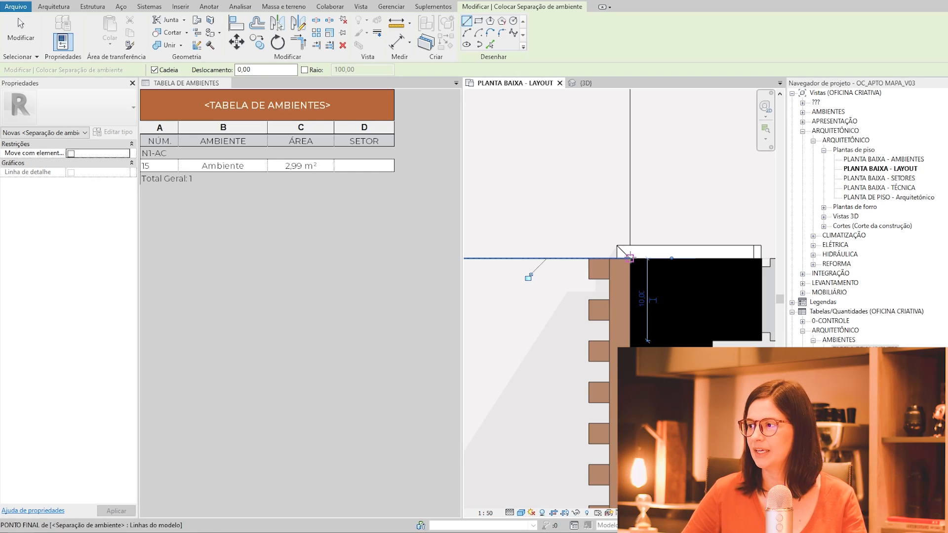
left_click(629, 257)
key("Escape")
scroll(612, 237, "down", 5)
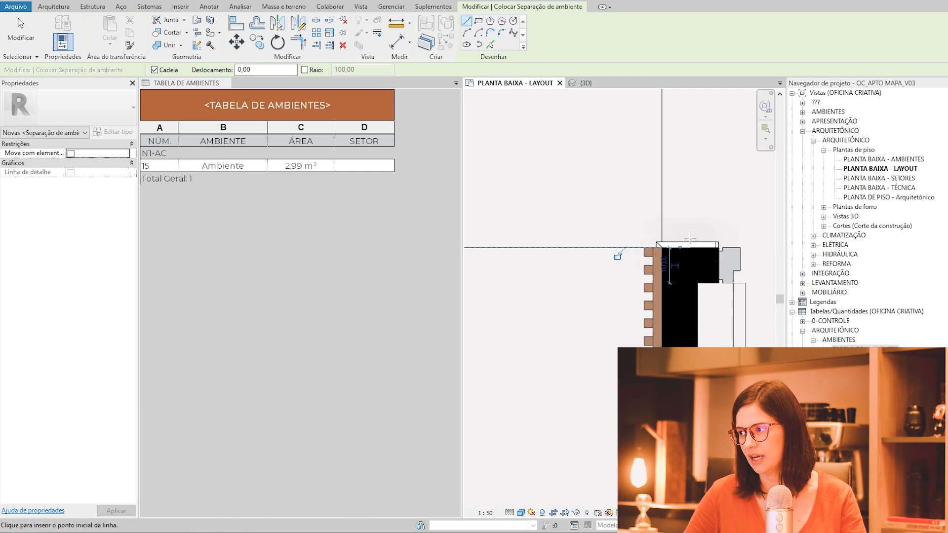
scroll(704, 244, "up", 5)
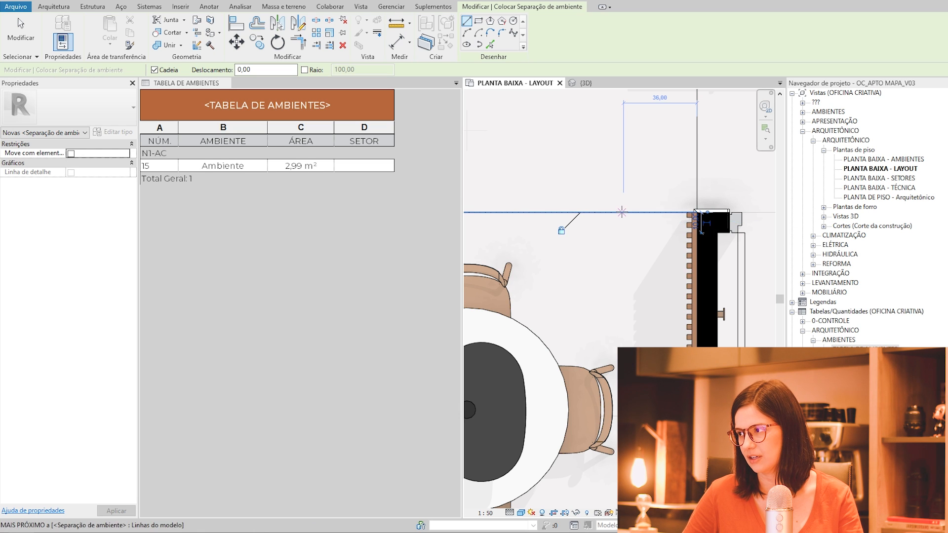
key("Escape")
key("Escape")
scroll(612, 247, "down", 5)
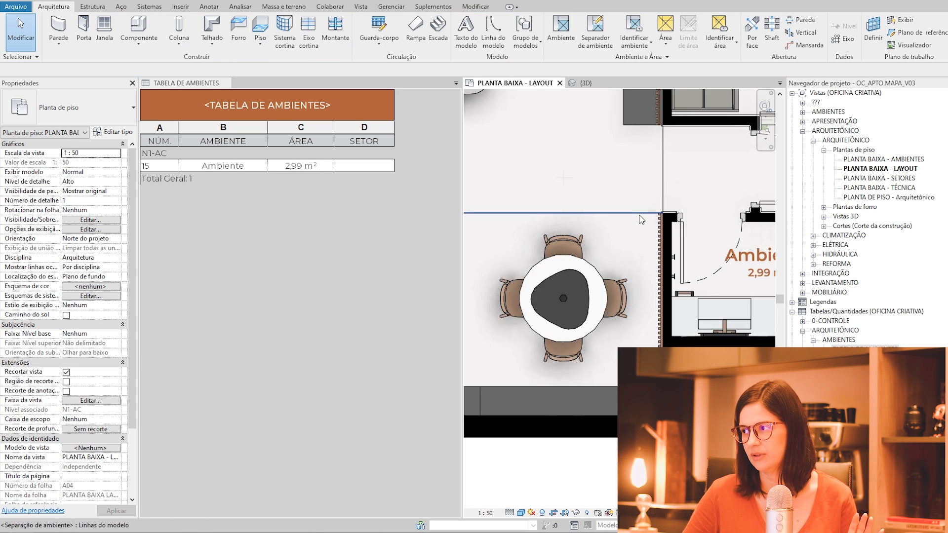
Try placing a room in the living room with the Room tool, within the new separation line.
scroll(594, 319, "up", 3)
scroll(593, 318, "down", 2)
scroll(618, 264, "up", 3)
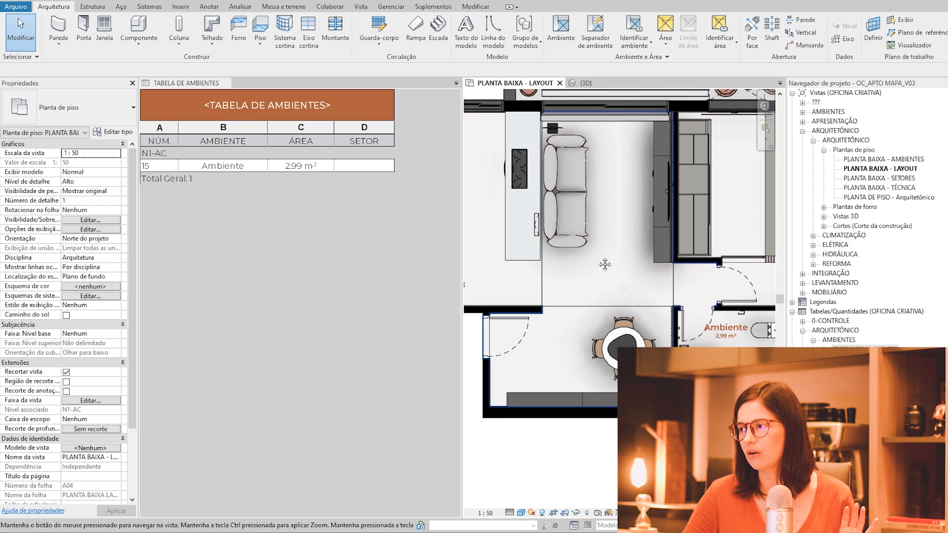
key("r")
key("m")
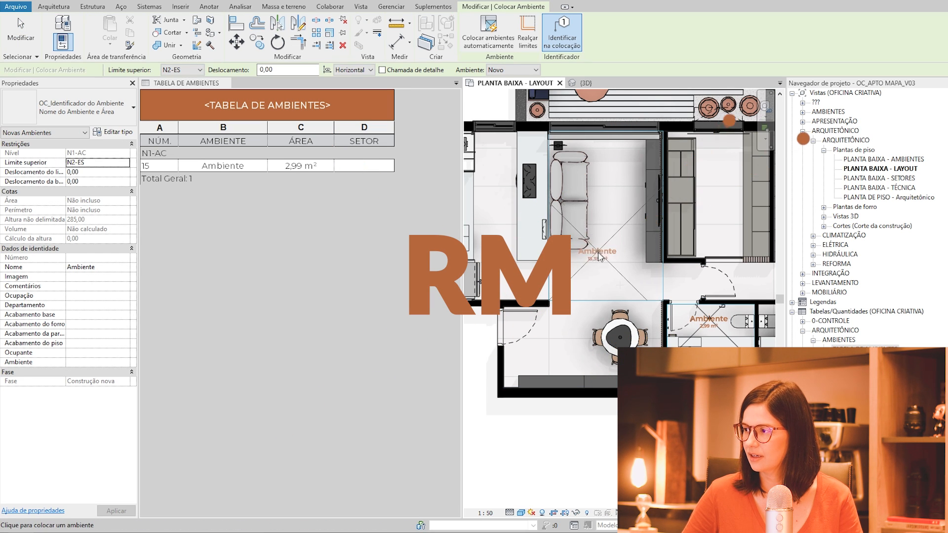
scroll(600, 257, "up", 2)
scroll(601, 257, "down", 2)
left_click(601, 256)
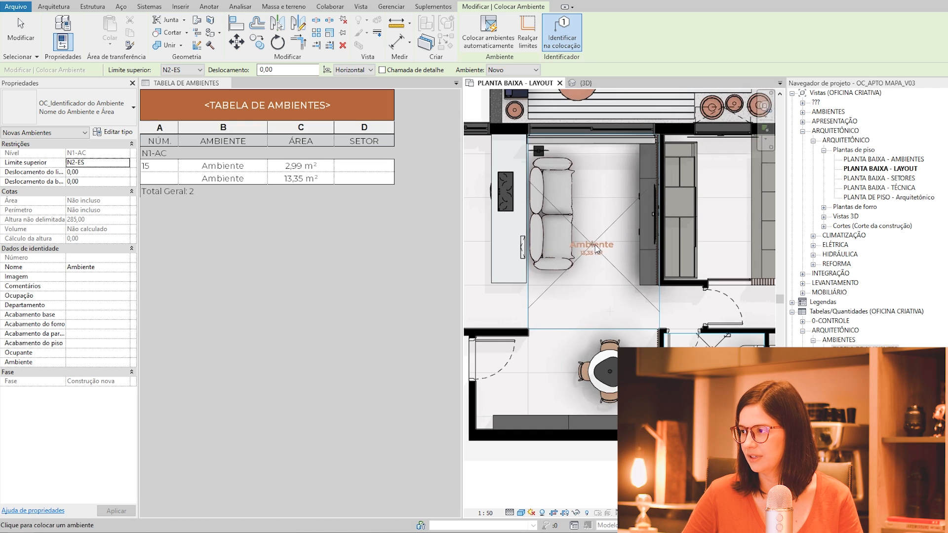
scroll(598, 222, "up", 1)
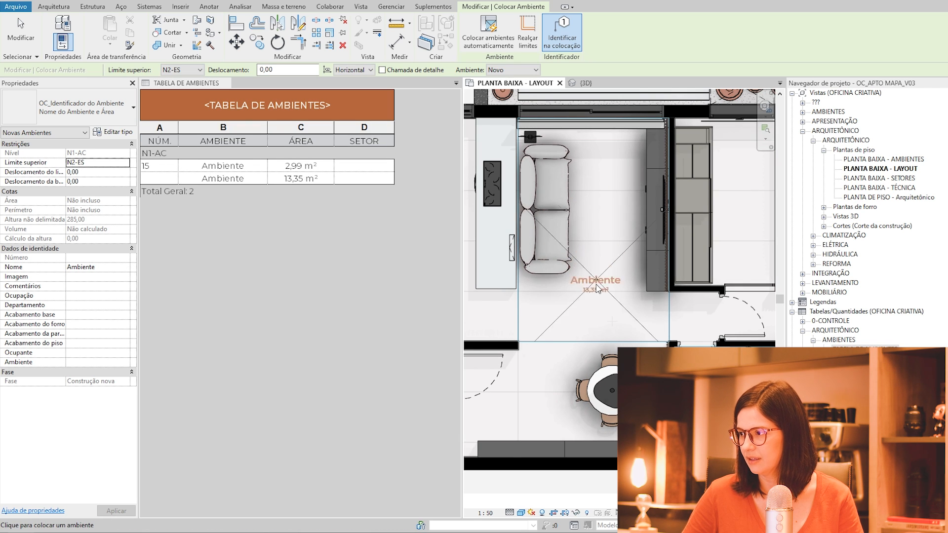
scroll(598, 285, "up", 5)
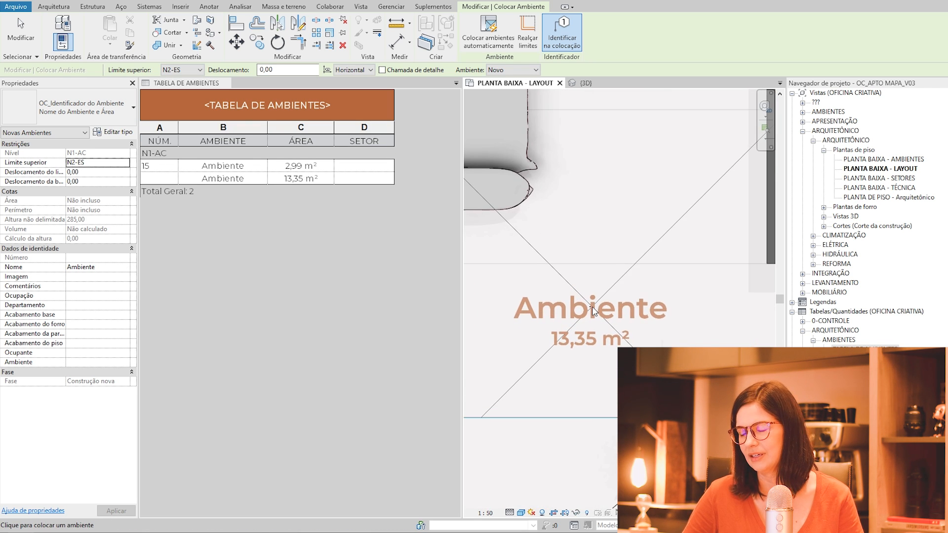
scroll(594, 306, "down", 5)
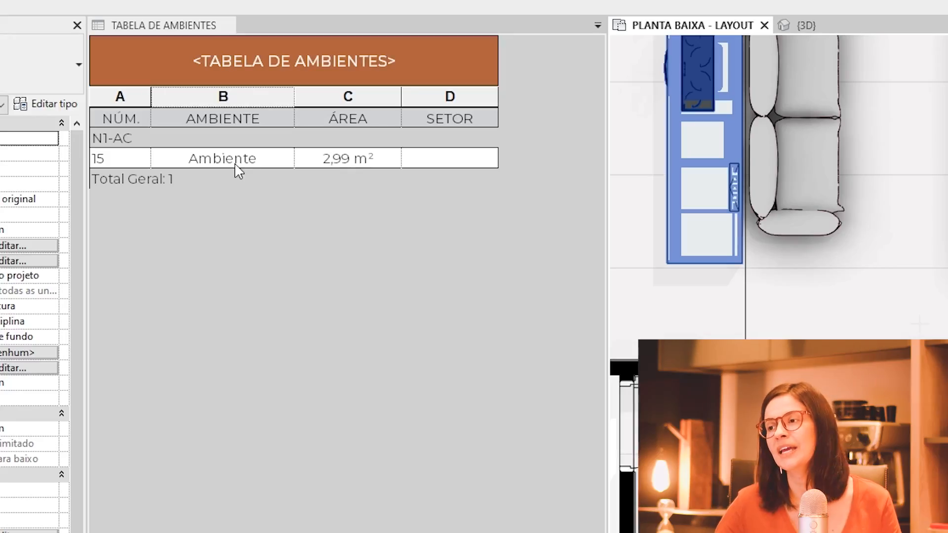
Set the bathroom's room number to 01 in the room schedule.
key("ctrl")
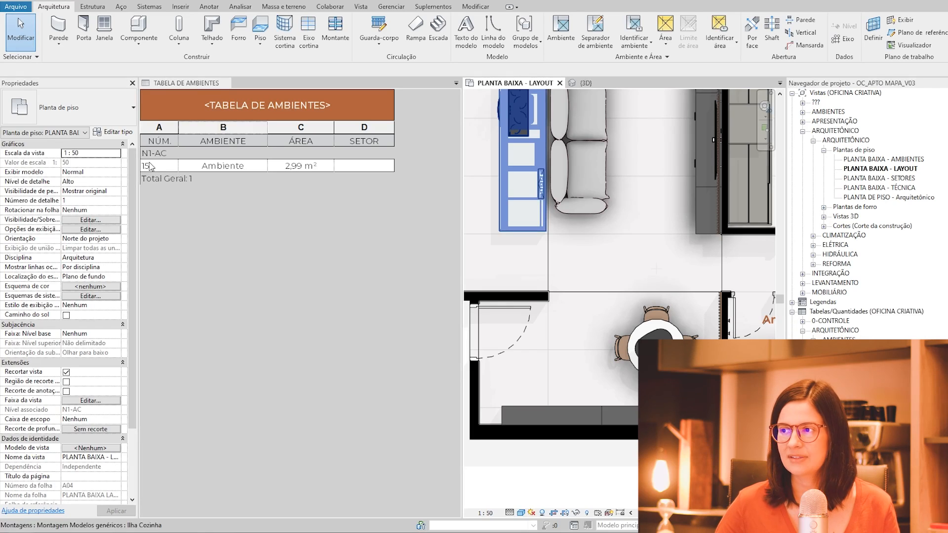
left_click(154, 167)
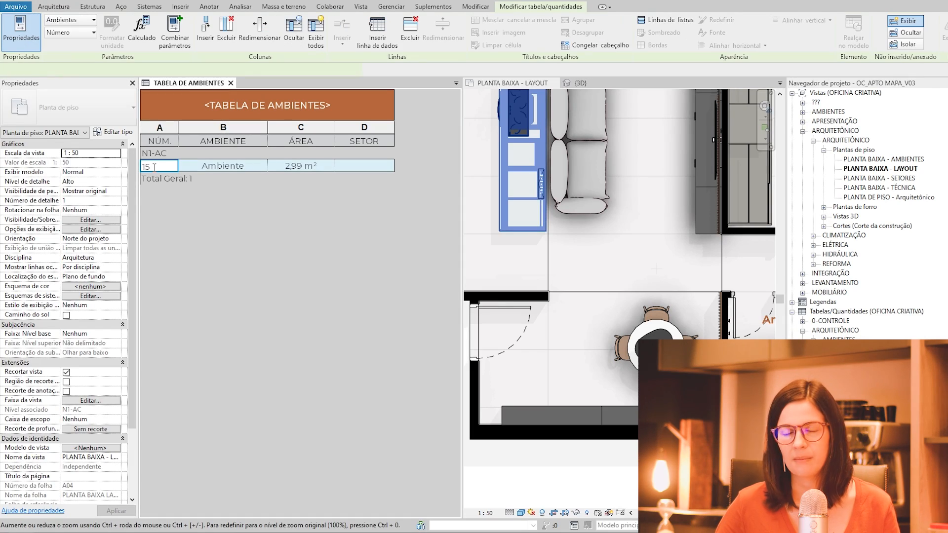
double_click(153, 168)
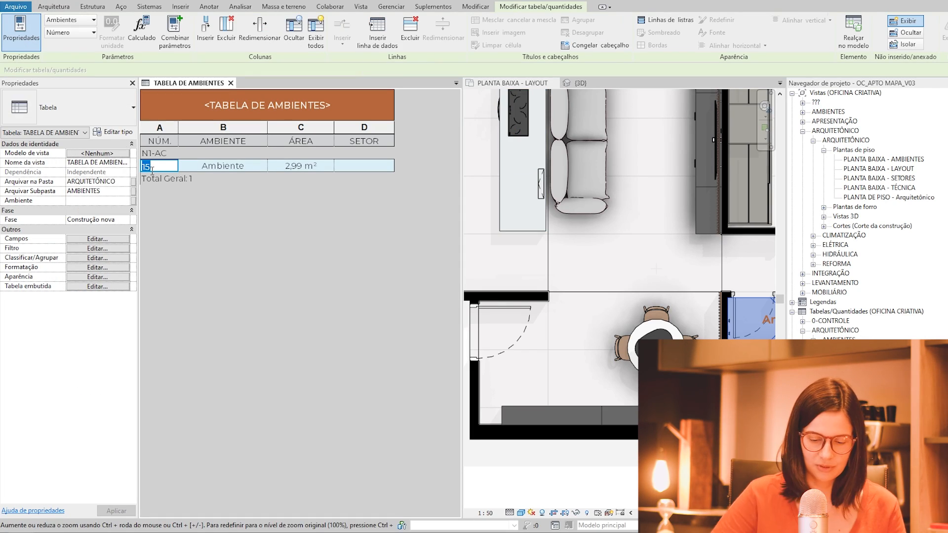
type("01")
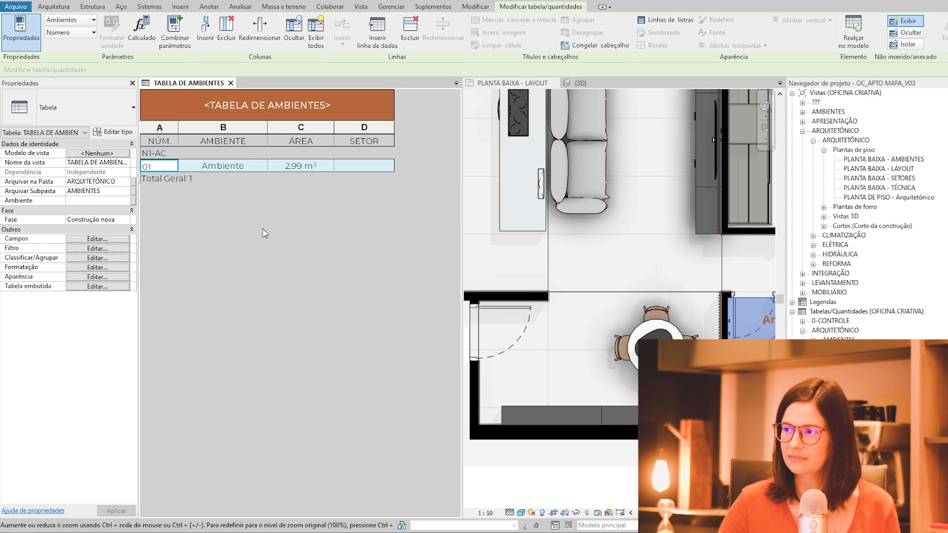
left_click(244, 107)
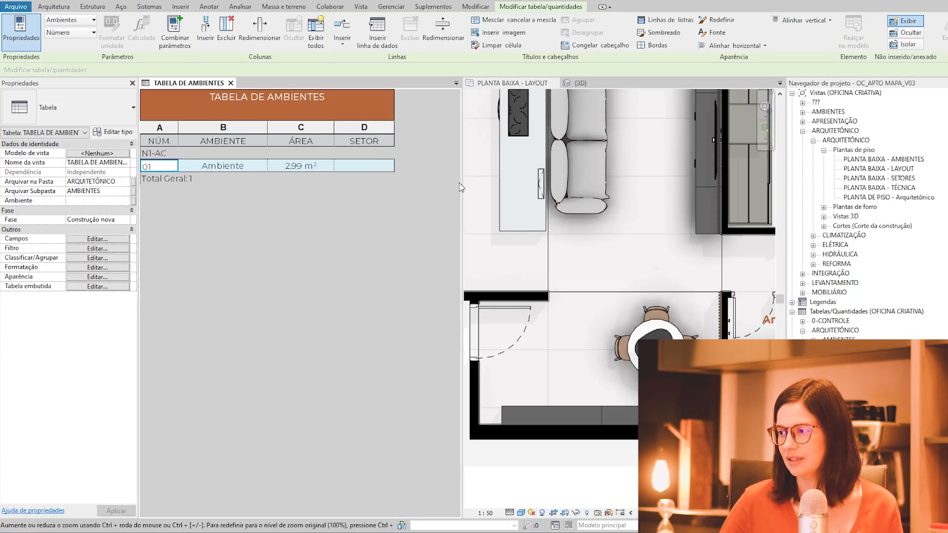
scroll(564, 273, "down", 2)
scroll(694, 304, "up", 4)
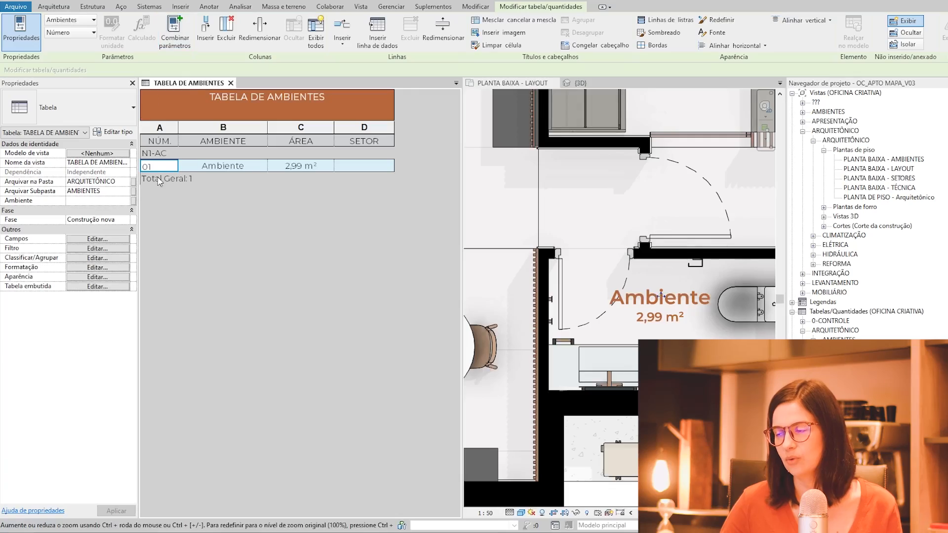
scroll(701, 310, "down", 3)
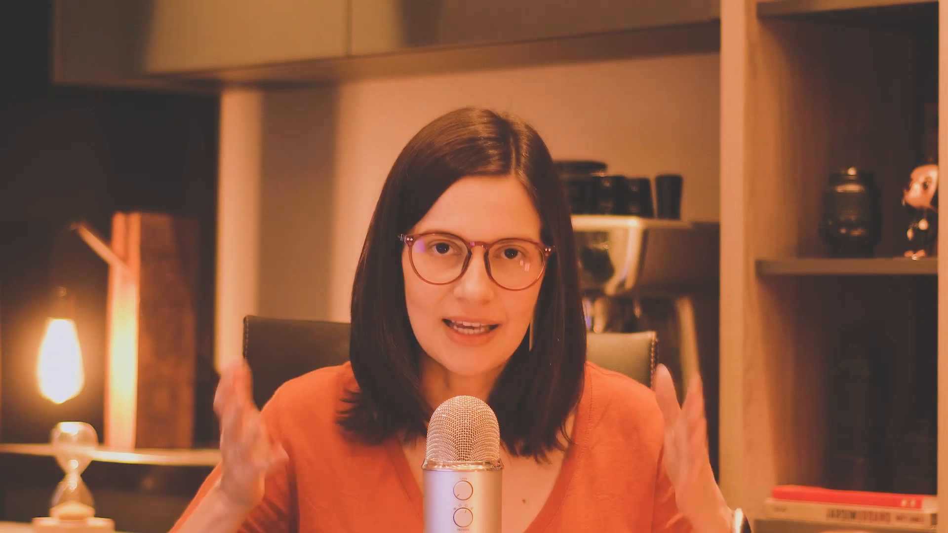
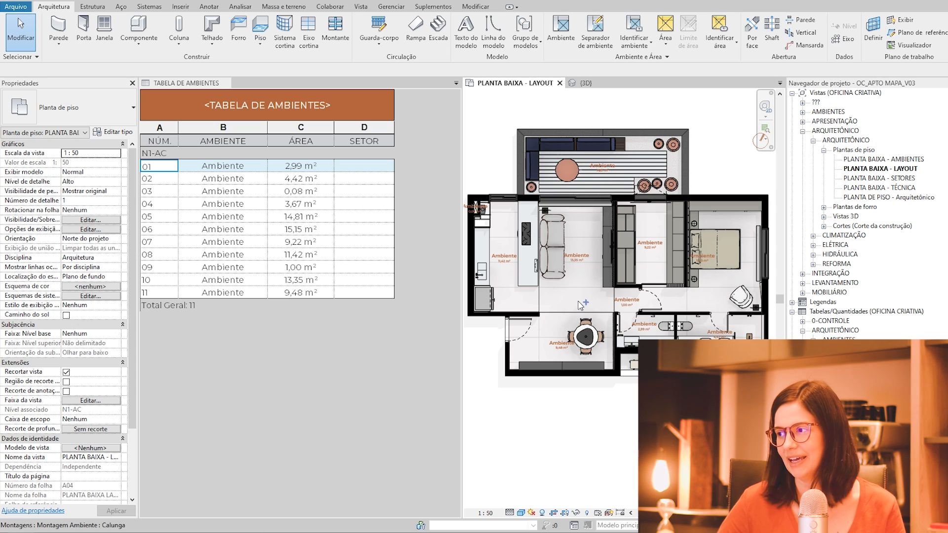
Examine the room tags in the kitchen-side shaft, the equipment area behind the bathrooms, and the kitchen, living and dining areas.
middle_click_drag(717, 247, 771, 256)
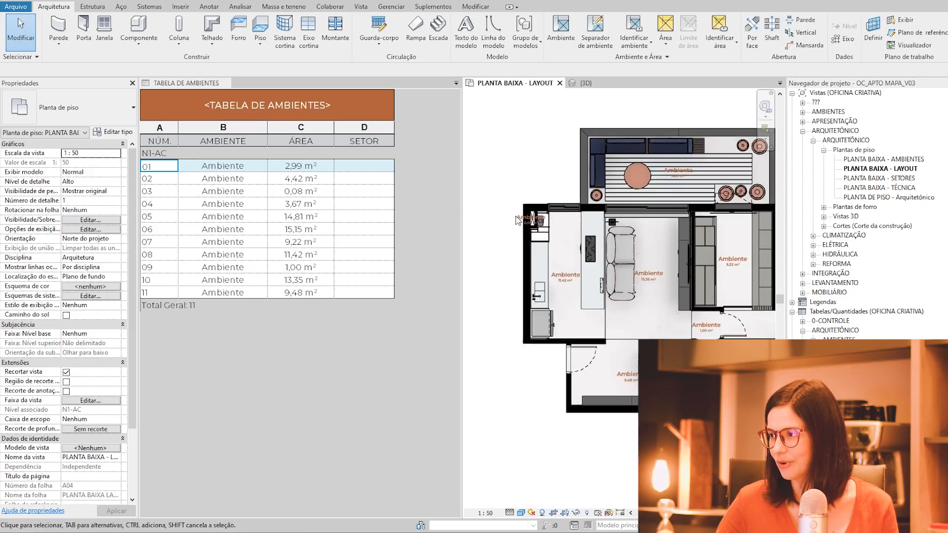
scroll(629, 223, "up", 5)
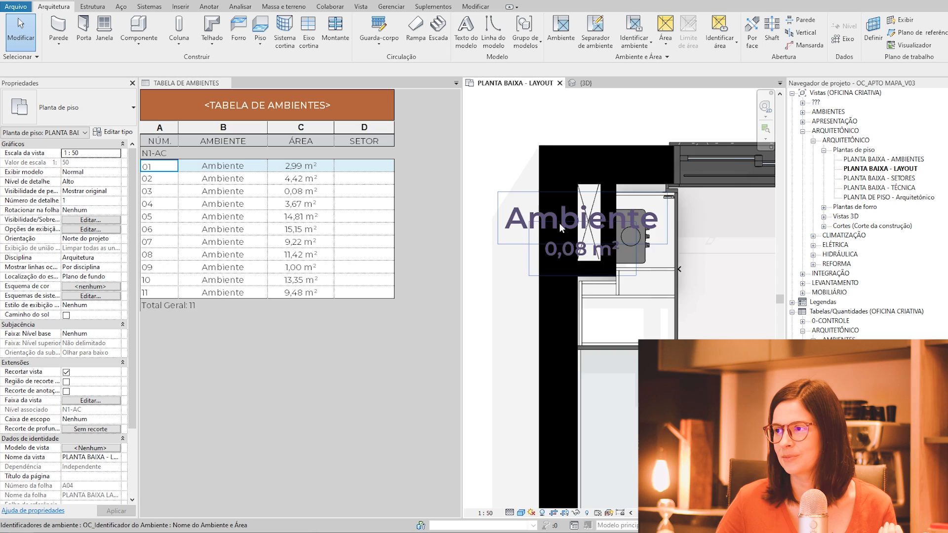
scroll(520, 156, "down", 6)
scroll(710, 301, "up", 2)
scroll(698, 261, "up", 3)
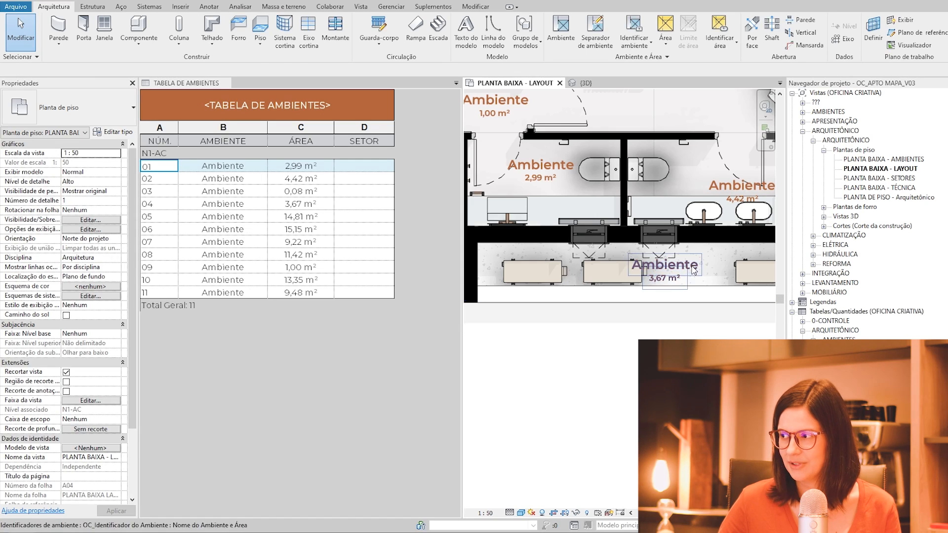
left_click(659, 235)
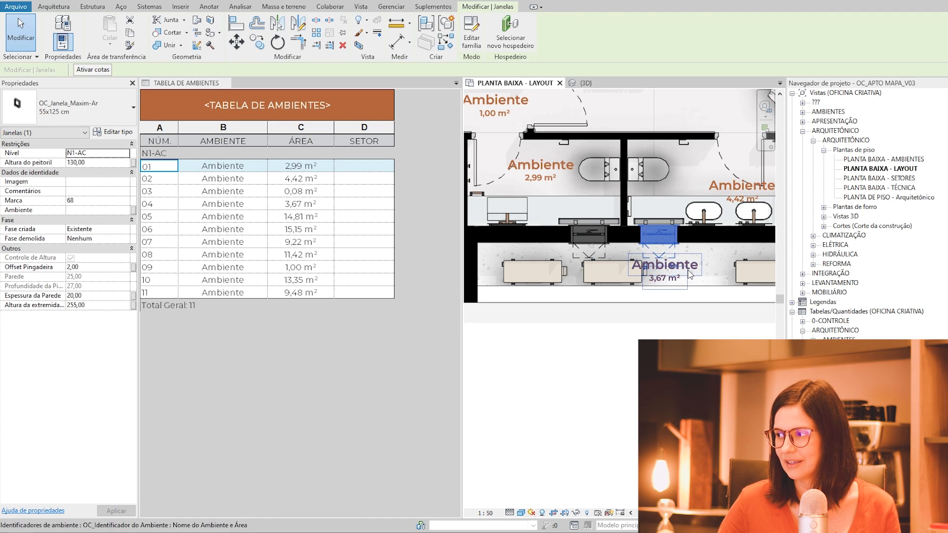
left_click(690, 275)
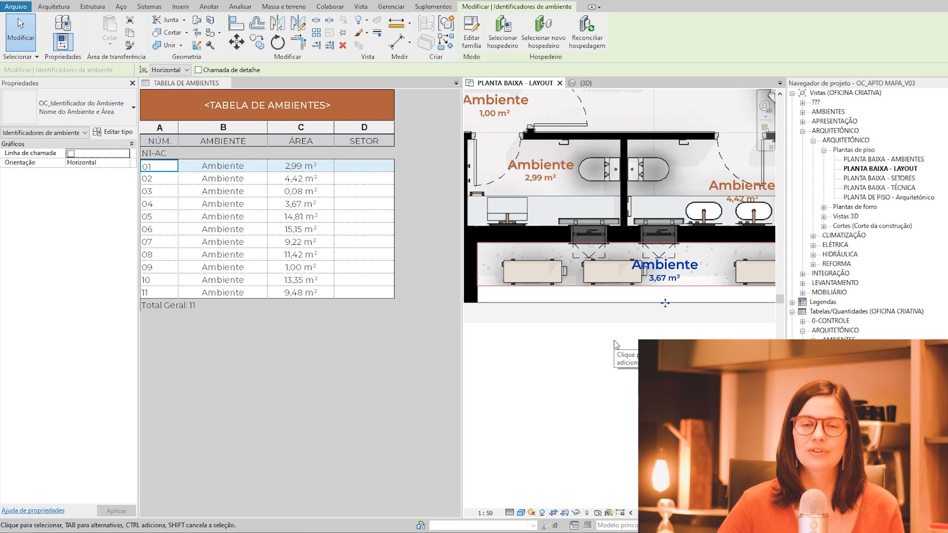
scroll(615, 344, "down", 5)
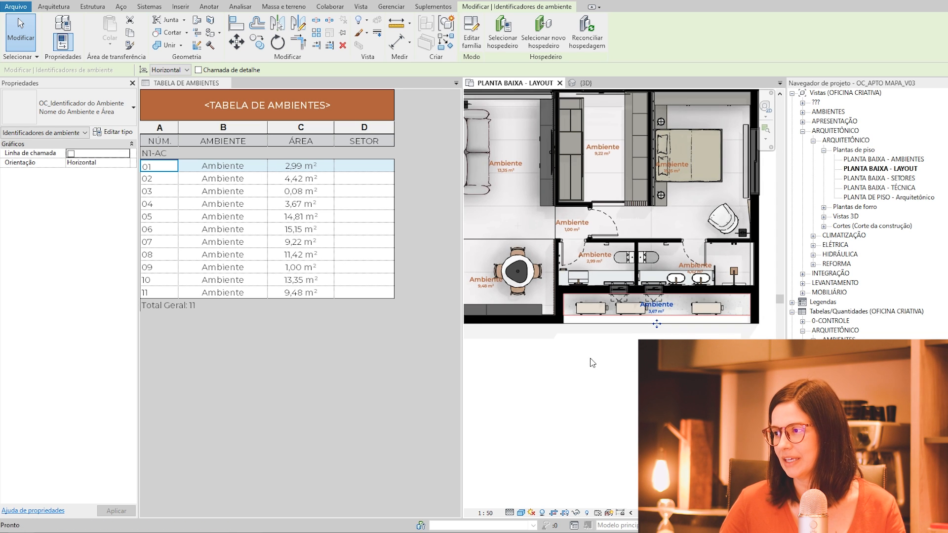
middle_click_drag(649, 245, 644, 268)
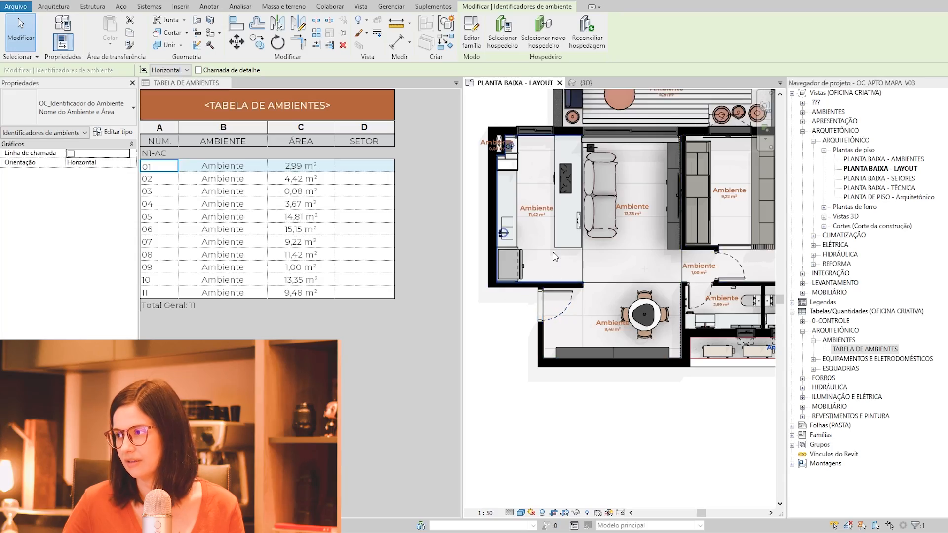
scroll(550, 209, "up", 5)
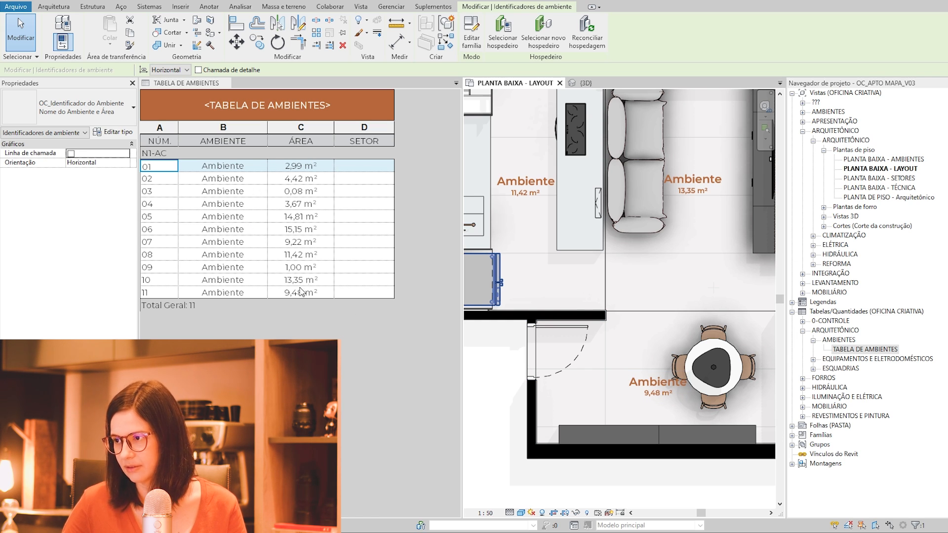
Highlight room 11 from the schedule in the model and examine its extent in the layout floor plan.
left_click(158, 295)
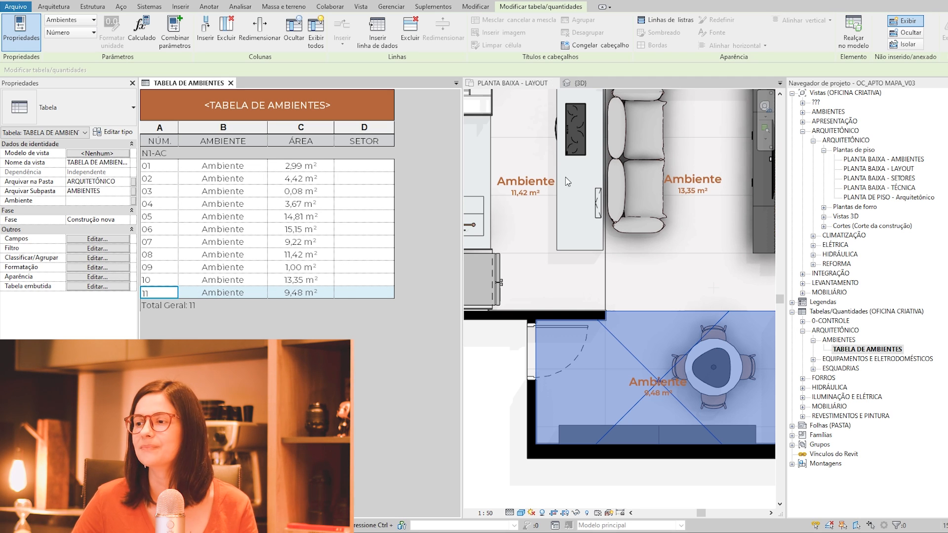
left_click(860, 41)
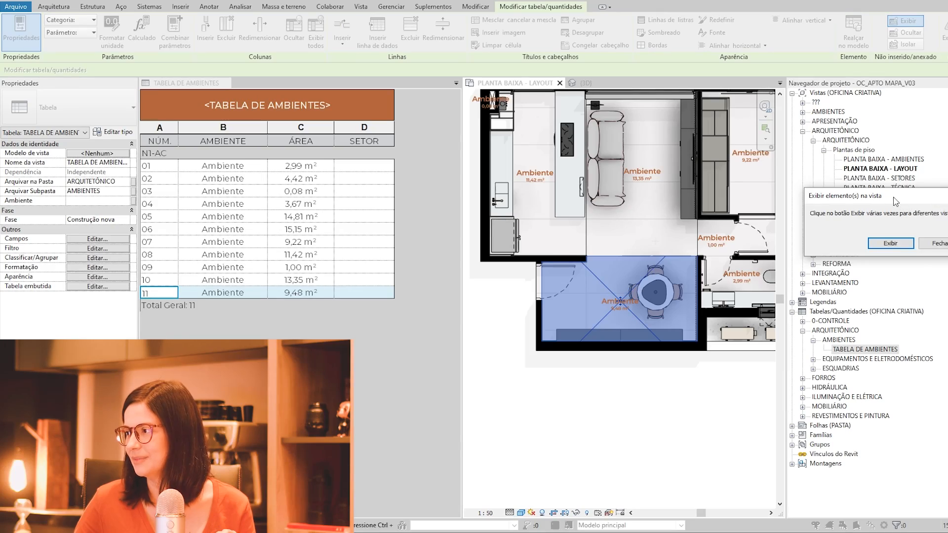
left_click_drag(895, 200, 518, 208)
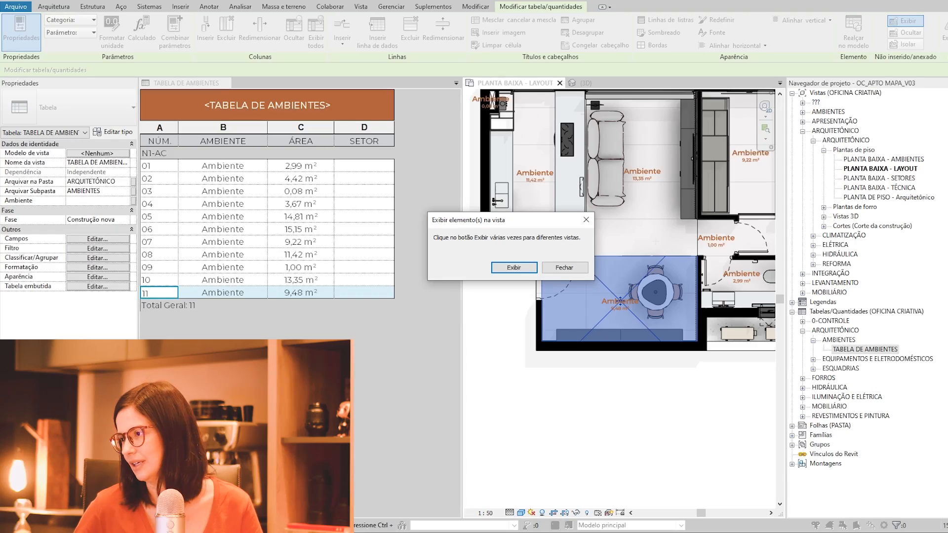
left_click(582, 267)
scroll(614, 304, "up", 2)
scroll(614, 304, "up", 1)
middle_click_drag(614, 304, 701, 349)
scroll(512, 308, "down", 1)
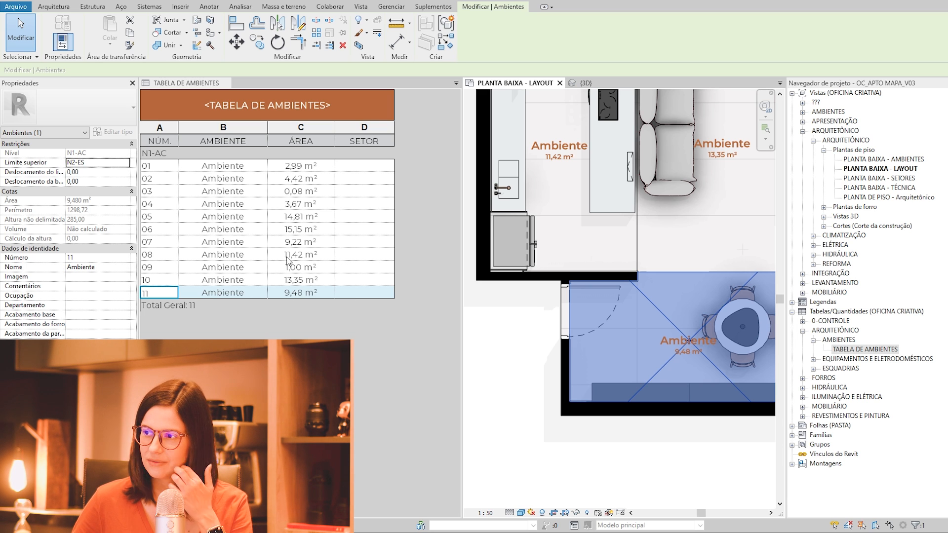
Try moving the horizontal wall between the kitchen and the entrance 15 cm down, and undo the move.
left_click(525, 346)
left_click(541, 287)
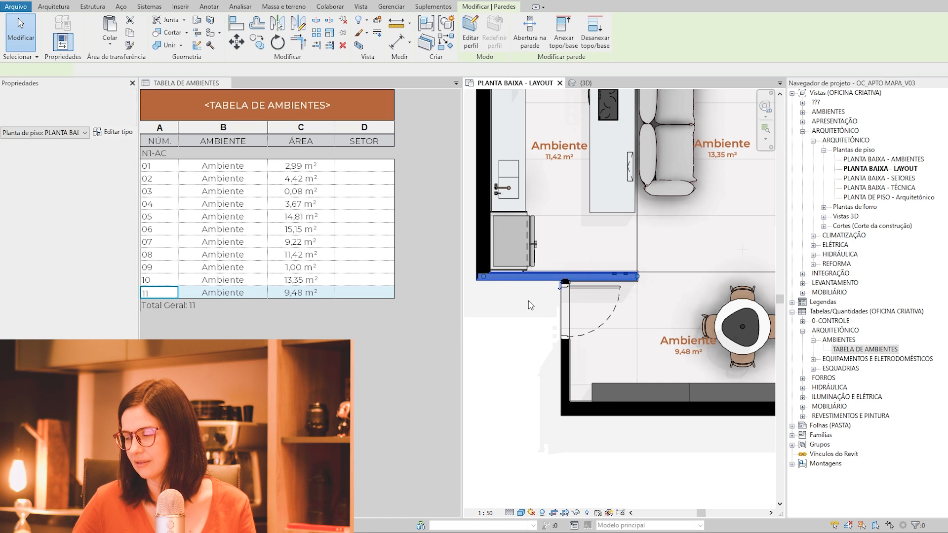
scroll(710, 218, "up", 1)
scroll(607, 292, "down", 1)
scroll(606, 292, "down", 1)
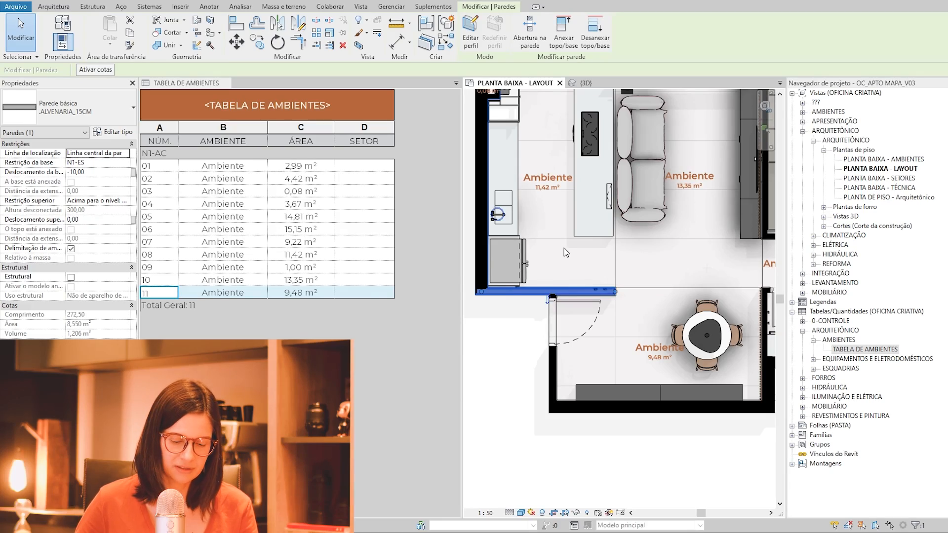
key("Escape")
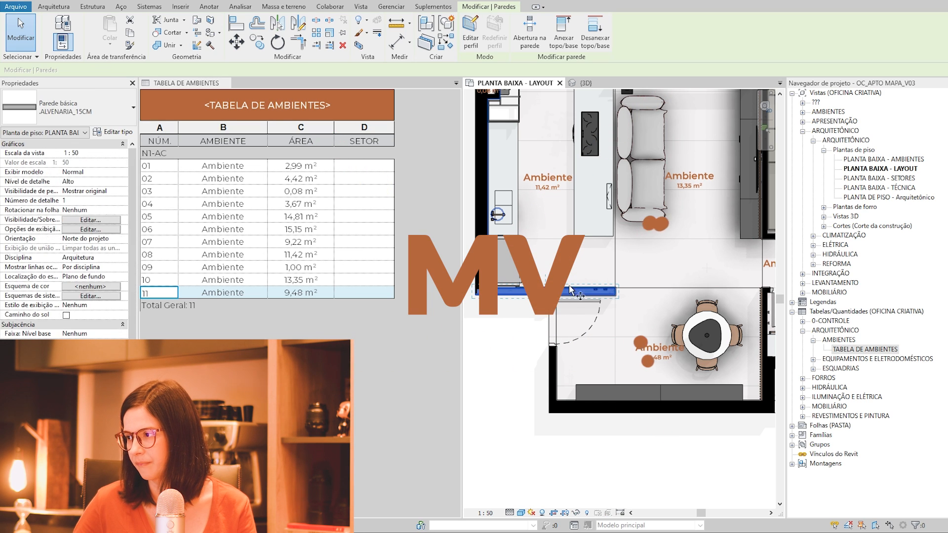
key("m")
key("v")
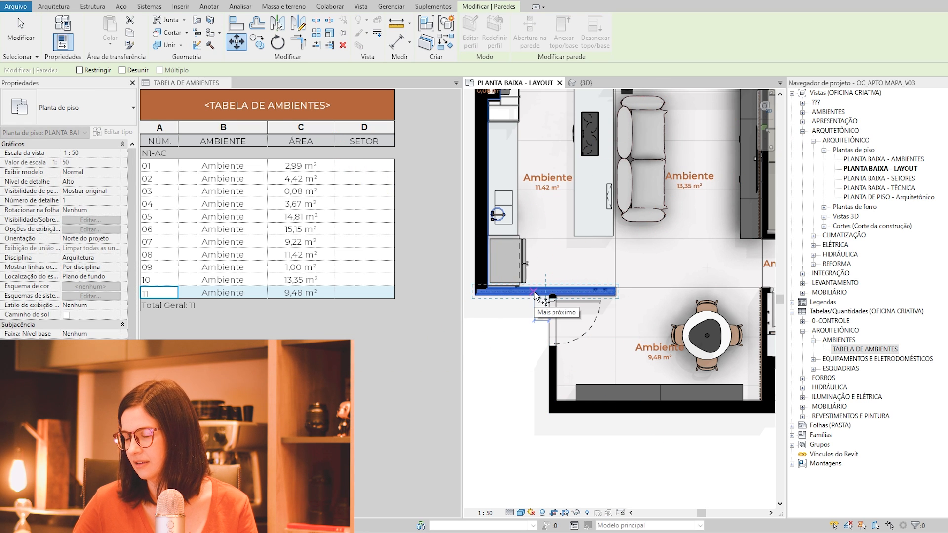
left_click(534, 292)
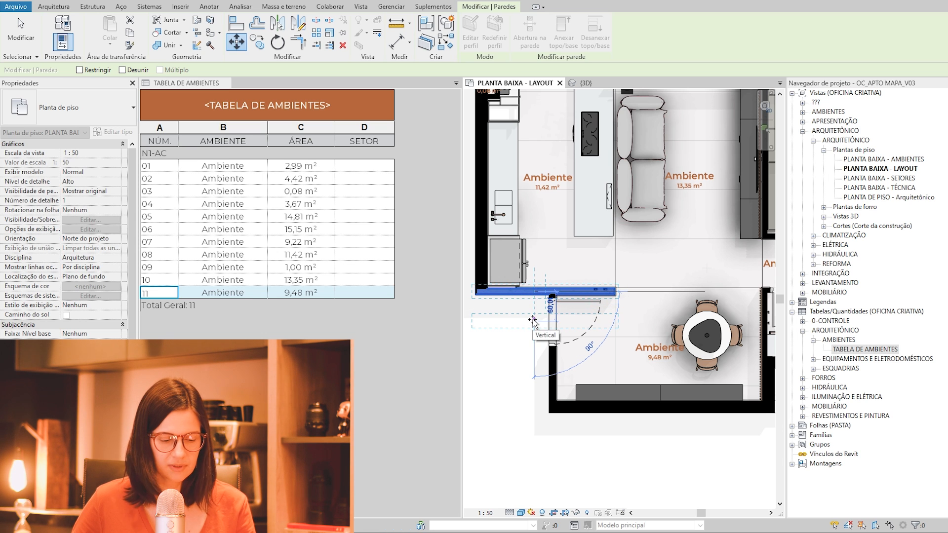
type("15")
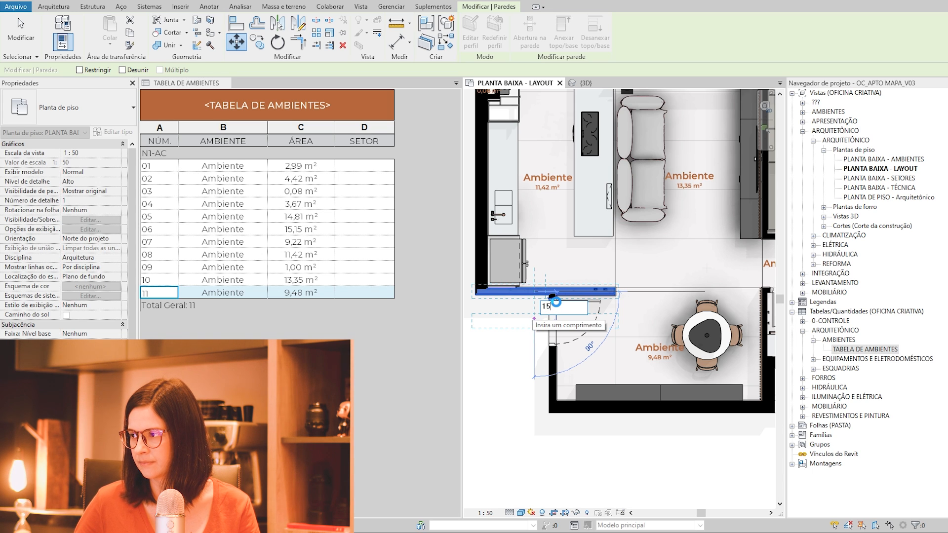
key("Return")
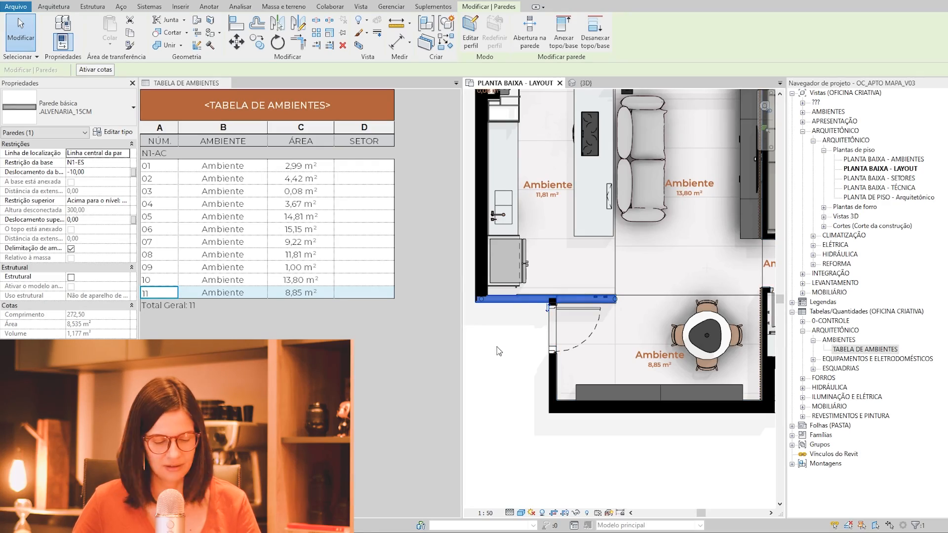
key("ctrl+z")
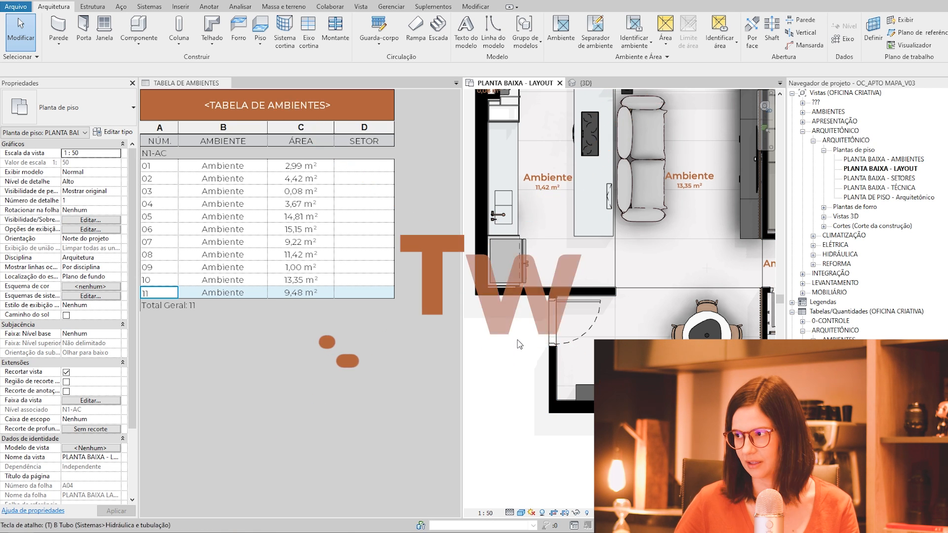
Arrange the open views as tabs, with the layout floor plan filling the drawing area.
key("t")
key("w")
scroll(312, 388, "down", 4)
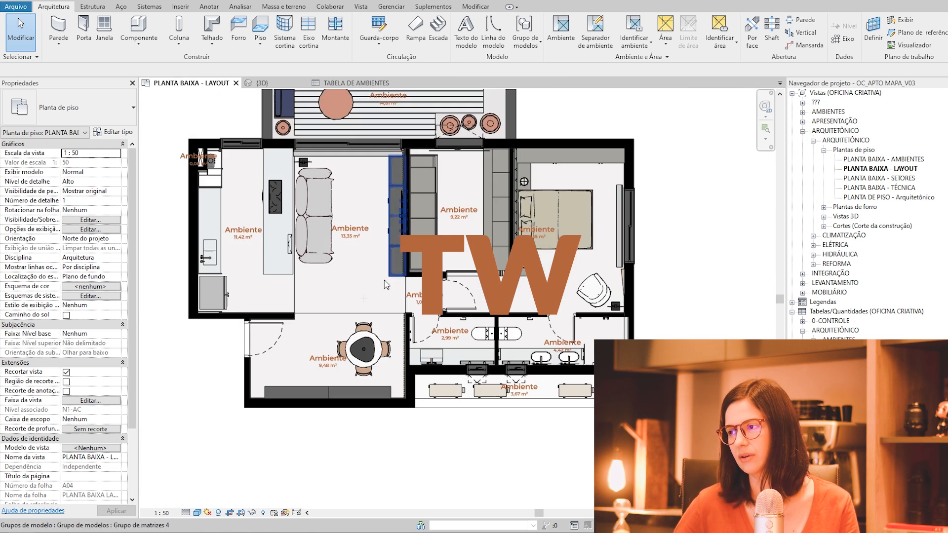
scroll(361, 316, "up", 2)
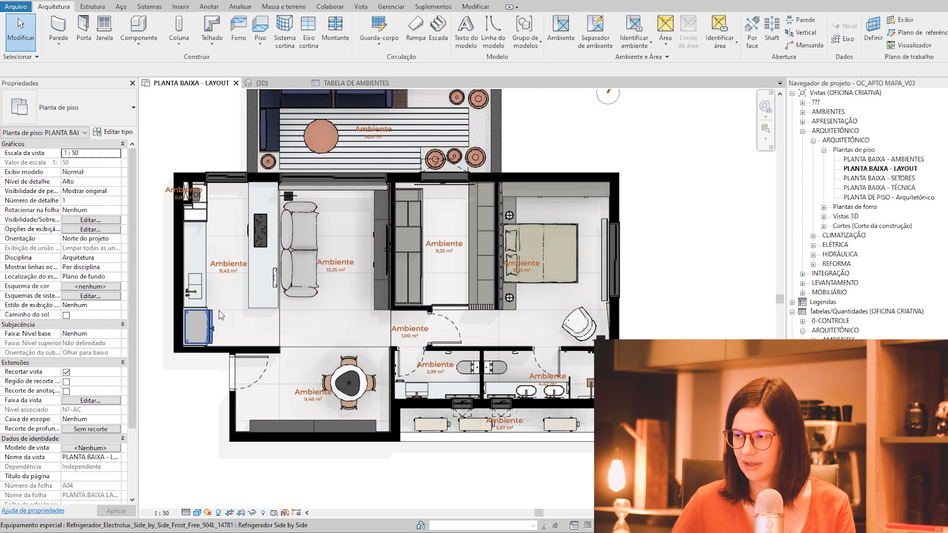
scroll(219, 310, "up", 2)
Rename the kitchen's room to COZINHA through its room tag.
left_click(241, 273)
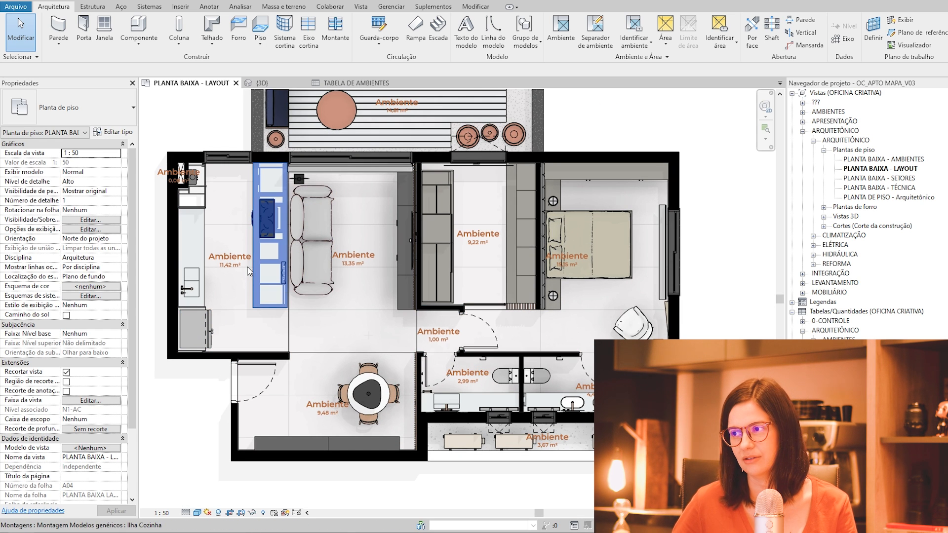
middle_click_drag(237, 287, 283, 281)
scroll(280, 255, "up", 1)
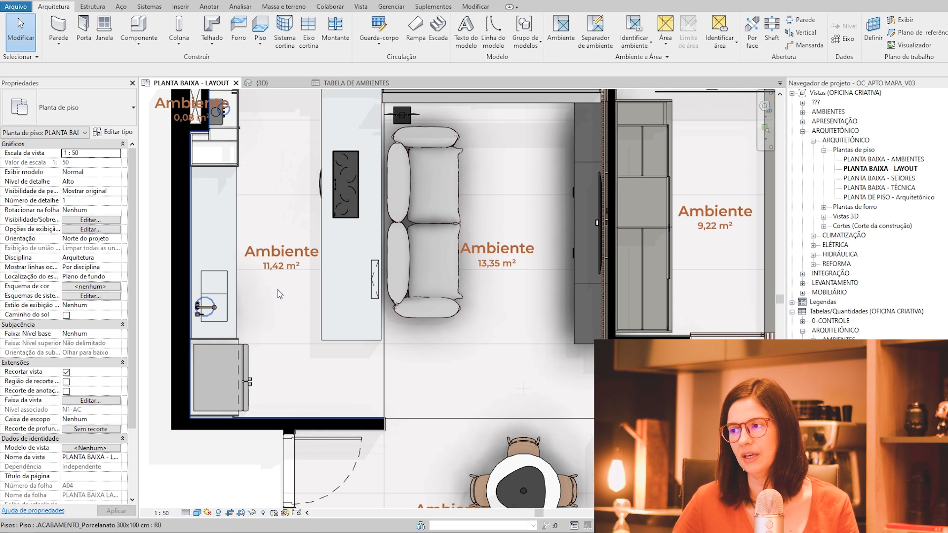
left_click(281, 260)
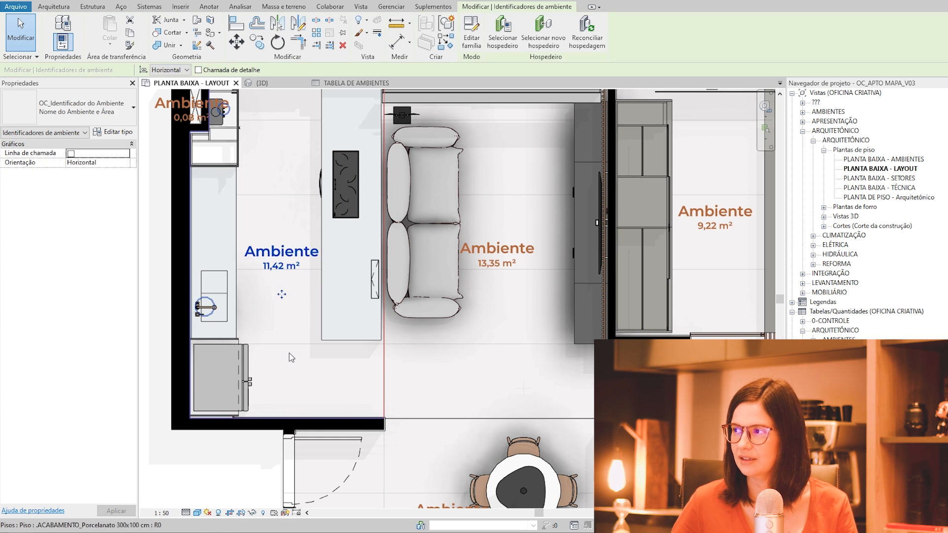
left_click(279, 256)
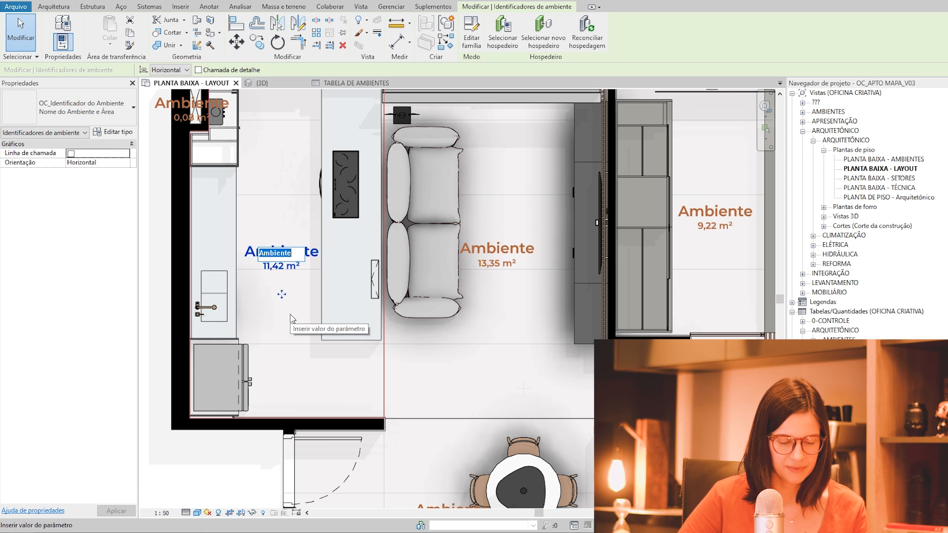
type("COZINHA")
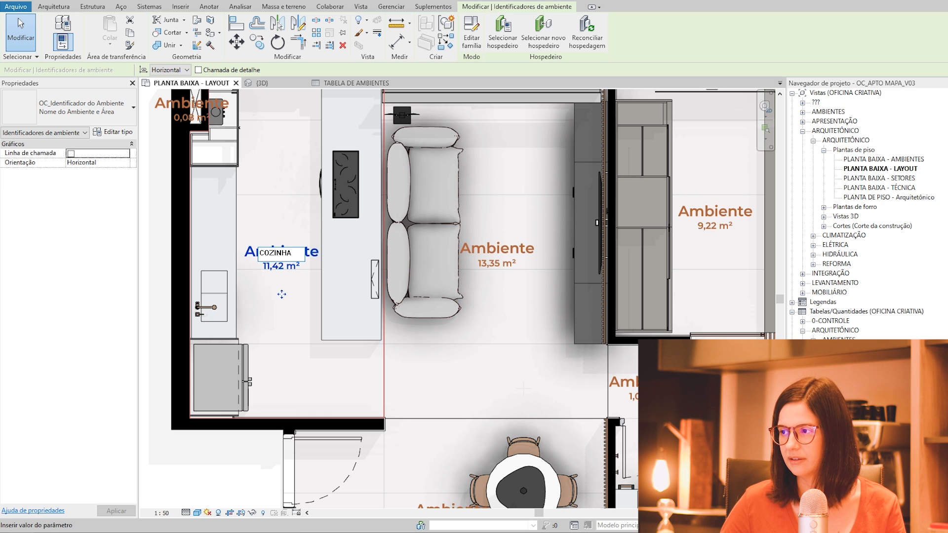
key("Return")
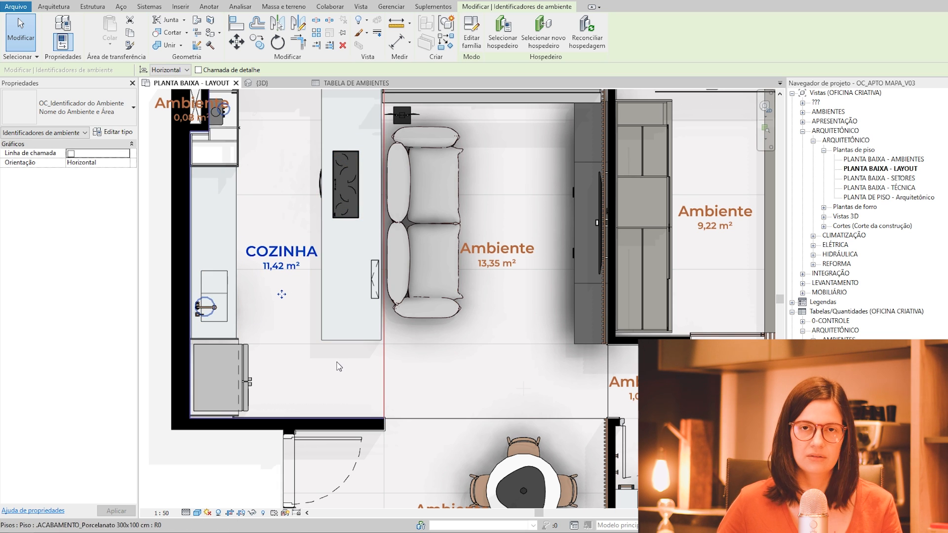
Rename the living room's room to ESTAR through its tag beside the sofa.
scroll(548, 319, "down", 1)
middle_click_drag(548, 319, 346, 317)
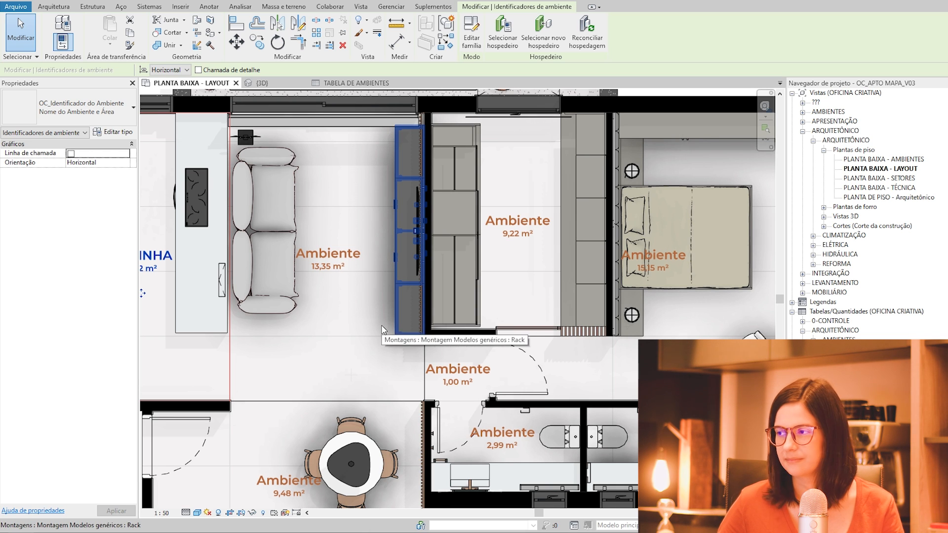
double_click(327, 257)
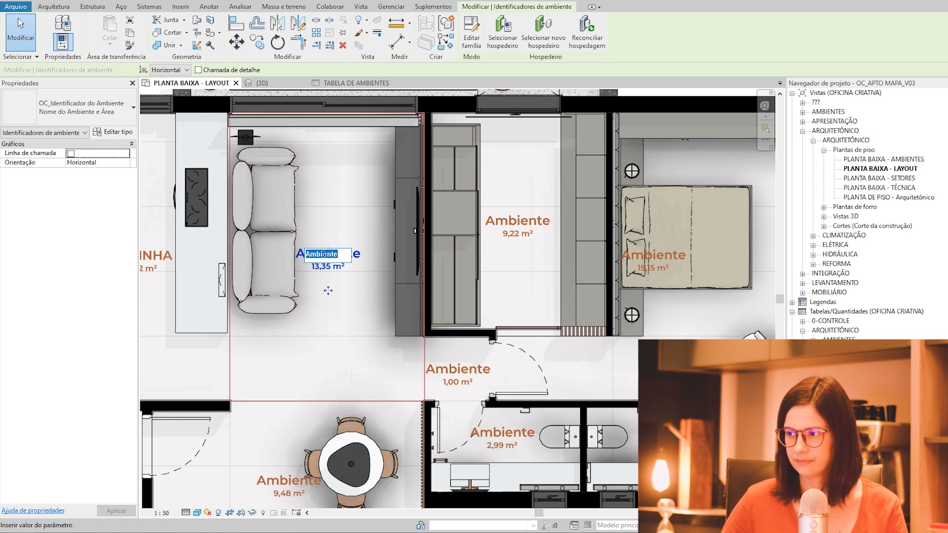
type("ESTAR")
key("Return")
Rename the dining area's room to JANTAR and the small circulation area's room to CIRC.
middle_click_drag(360, 303, 366, 243)
double_click(292, 420)
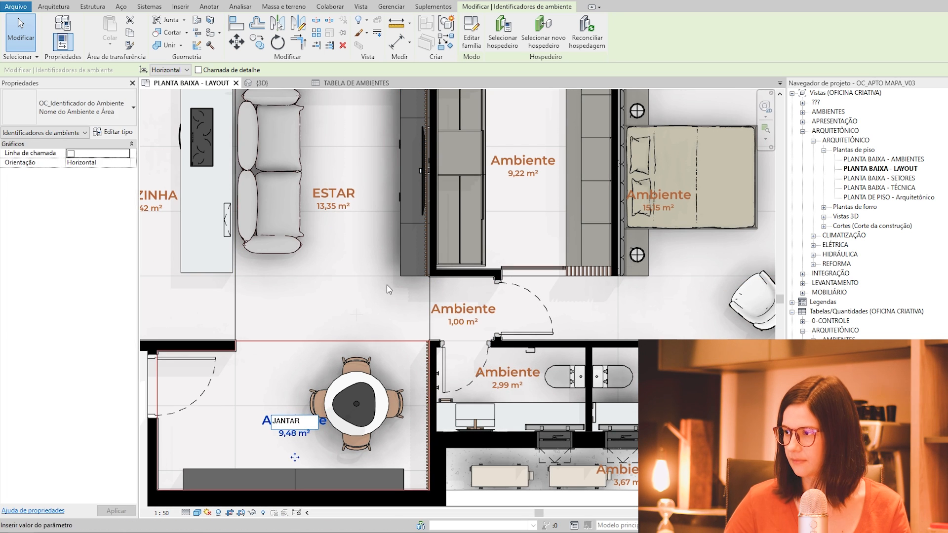
key("Return")
double_click(459, 309)
key("Return")
Rename the wardrobe room to CLOSET and the bedroom to SUÍTE through their room tags.
middle_click_drag(463, 346, 366, 361)
double_click(423, 176)
type("CLOSET")
key("Return")
middle_click_drag(447, 222, 378, 238)
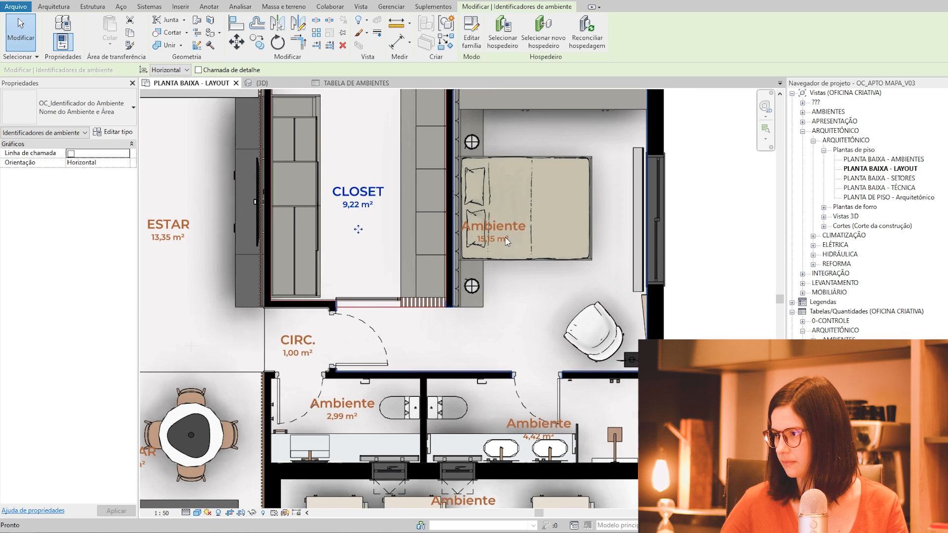
double_click(494, 226)
type("SUÍT")
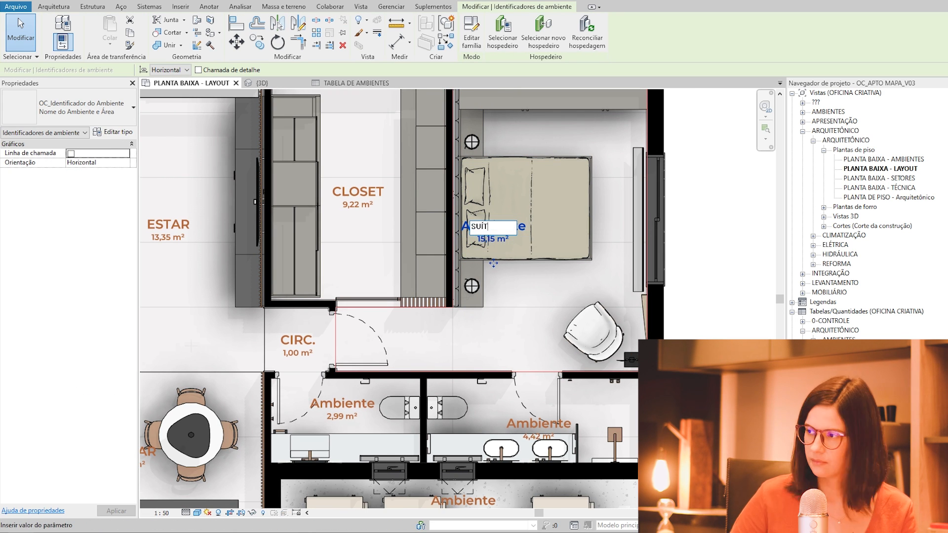
type("E")
key("Return")
Rename the guest toilet's room to LAVABO and the suite bathroom's room to BANHEIRO.
double_click(342, 403)
type("LAVABO")
key("Return")
middle_click_drag(504, 401, 431, 330)
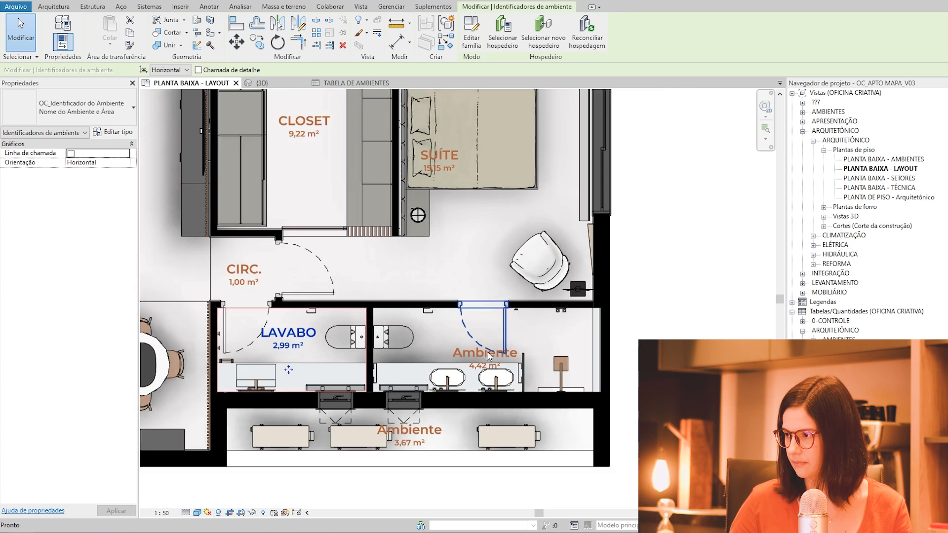
scroll(444, 355, "up", 2)
double_click(452, 352)
type("BANHEIRO")
key("Return")
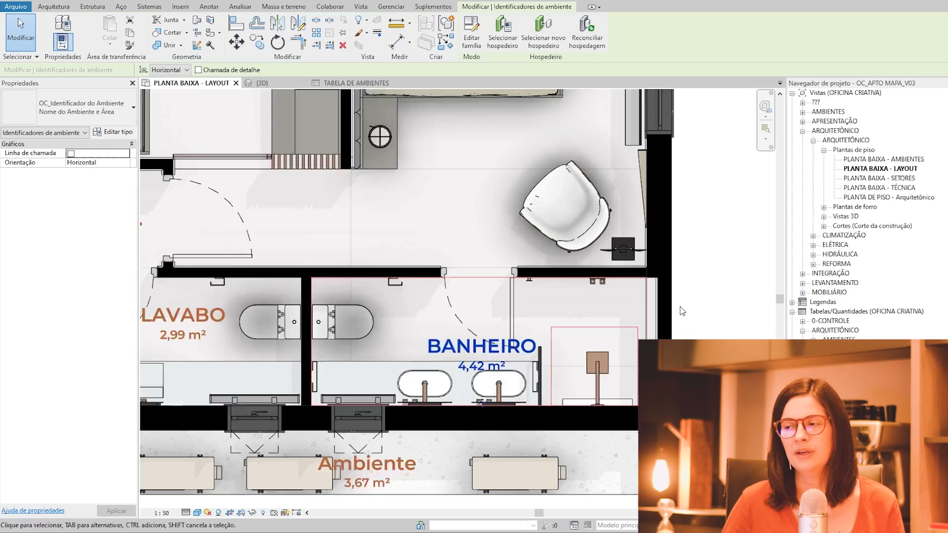
Move the CLOSET room tag straight down within the closet, level with the ESTAR tag.
scroll(682, 311, "down", 4)
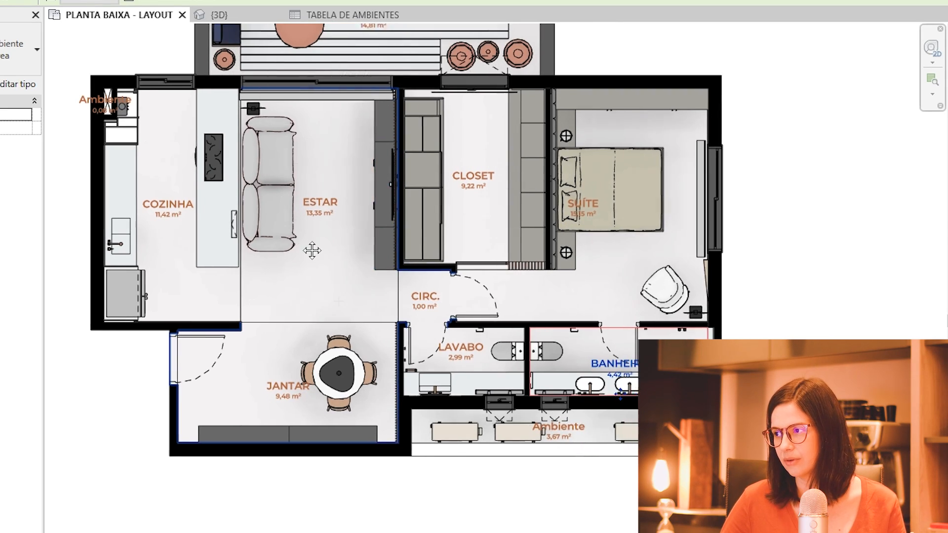
middle_click_drag(312, 251, 284, 259)
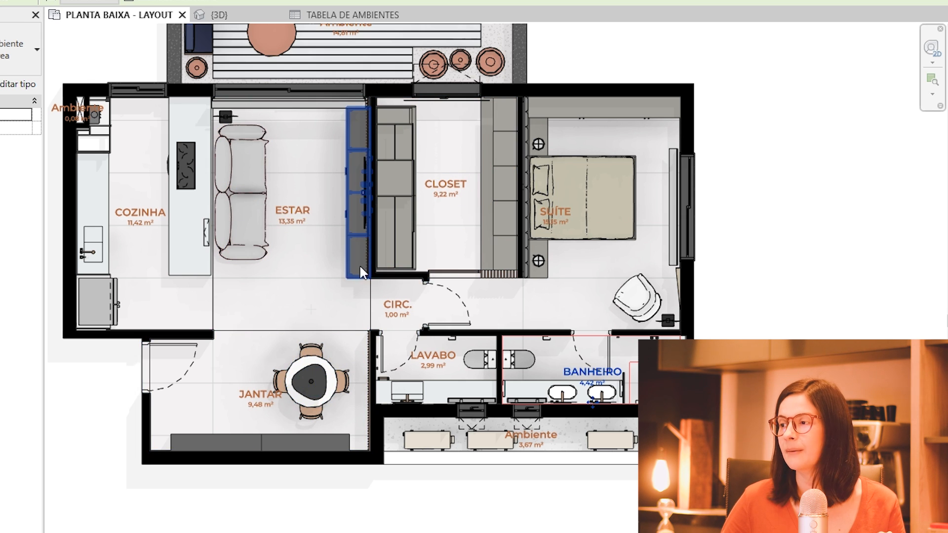
scroll(446, 190, "up", 5)
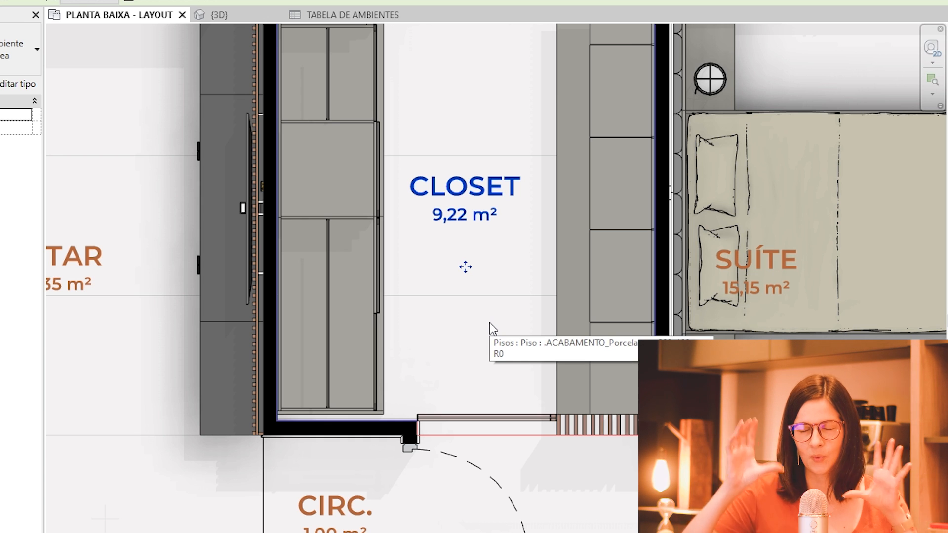
scroll(490, 318, "down", 2)
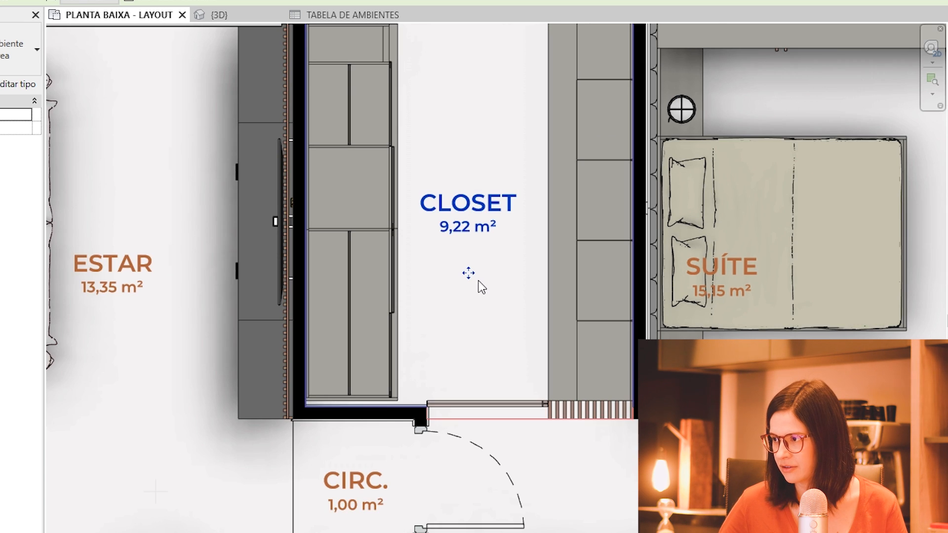
left_click_drag(468, 279, 468, 331, "ctrl")
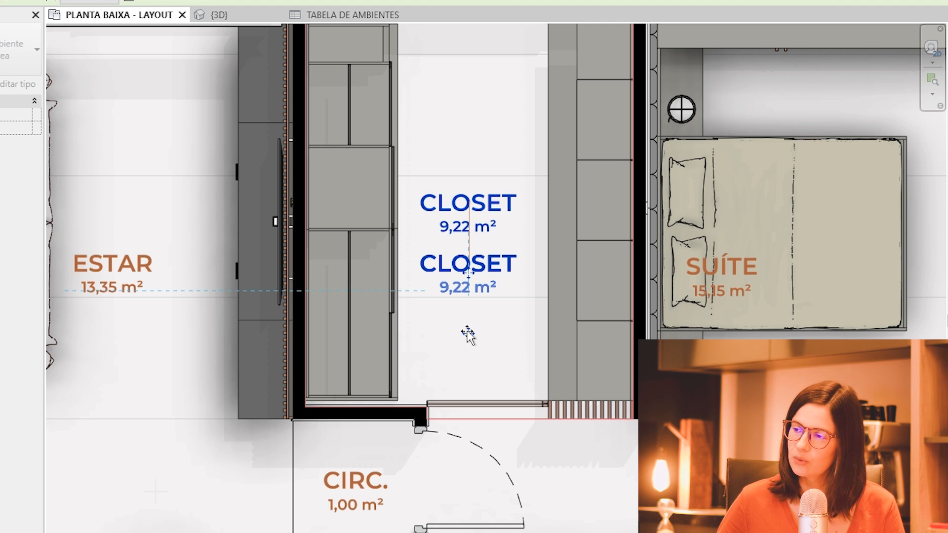
left_click_drag(468, 333, 467, 333, "ctrl")
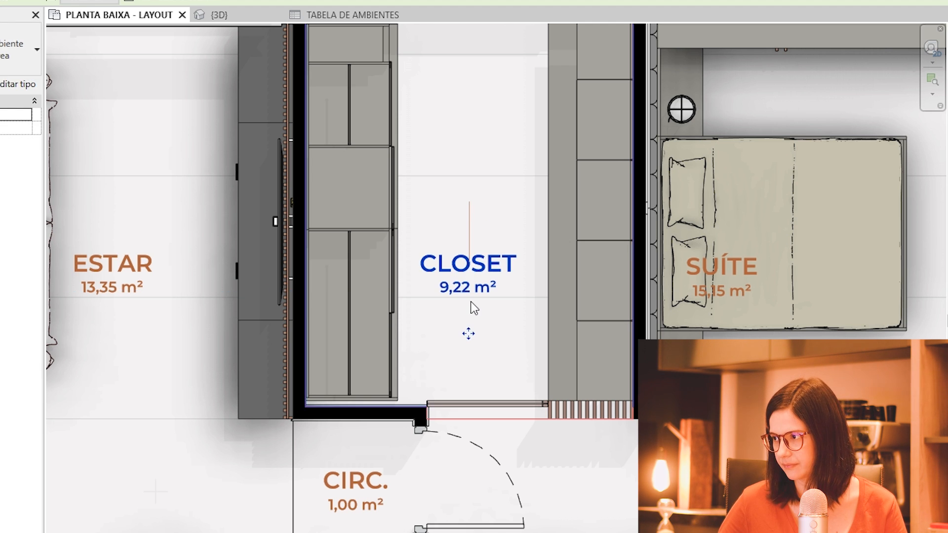
Move the SUÍTE room tag off the bed to the free floor beside the bathroom door, level with the CIRC. tag.
scroll(466, 266, "down", 1)
middle_click_drag(670, 276, 626, 232)
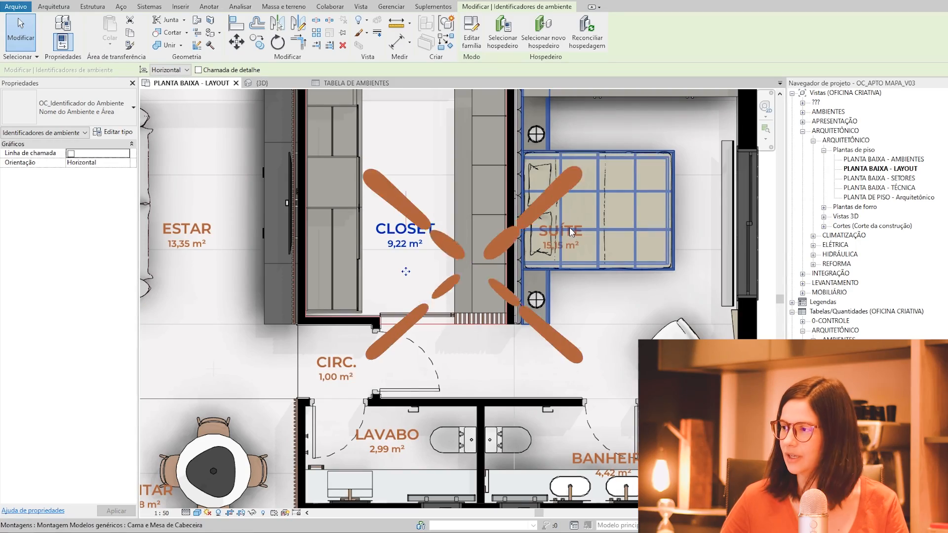
key("Tab")
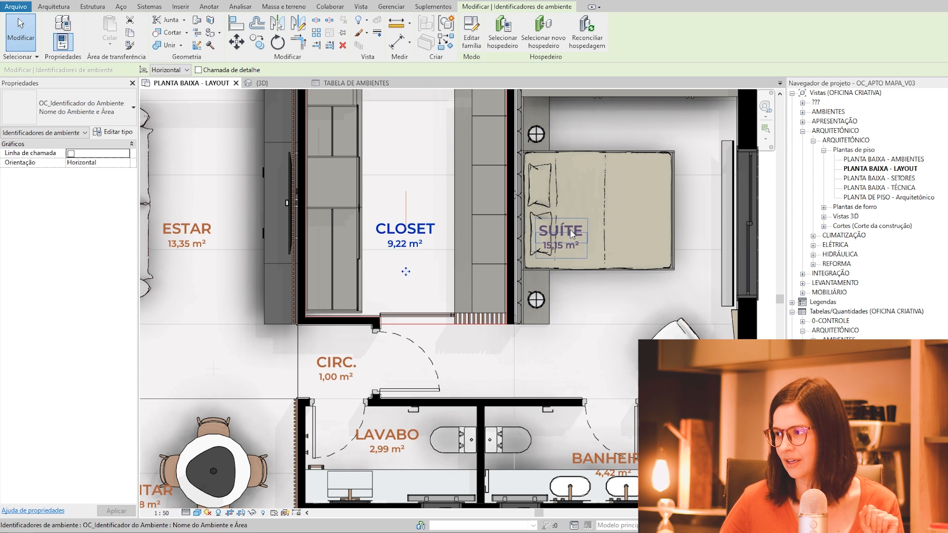
left_click(569, 229)
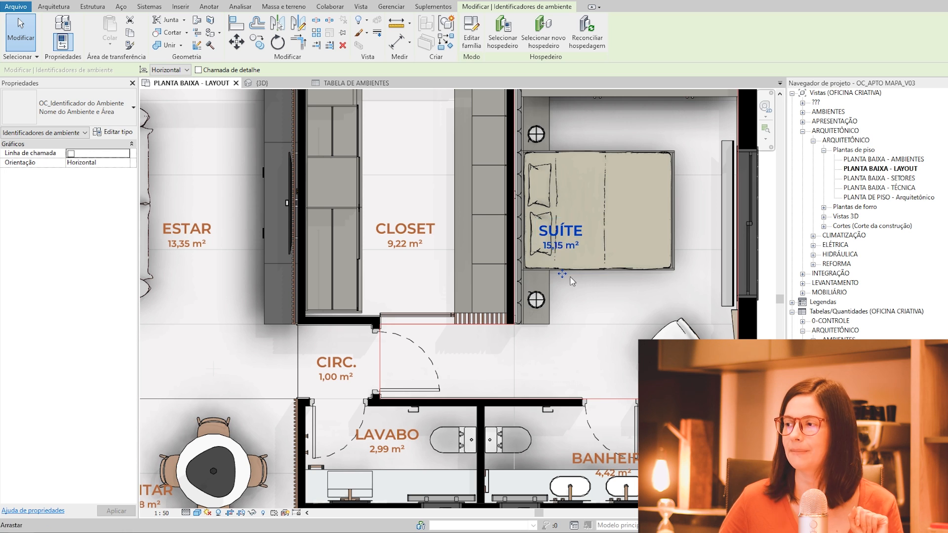
left_click_drag(563, 278, 601, 403)
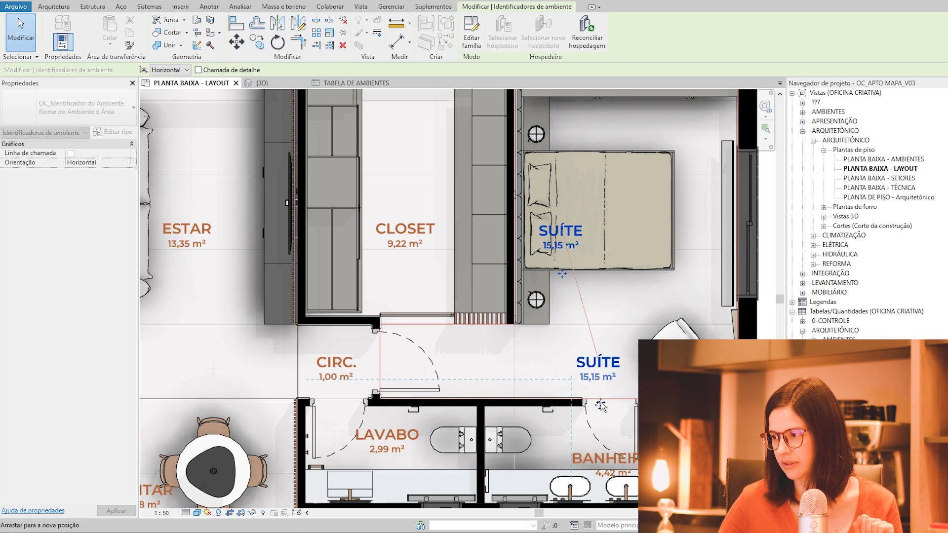
left_click_drag(601, 404, 601, 404)
Move the BANHEIRO room tag straight up within the suite bathroom, level with the LAVABO tag.
middle_click_drag(602, 461, 559, 372)
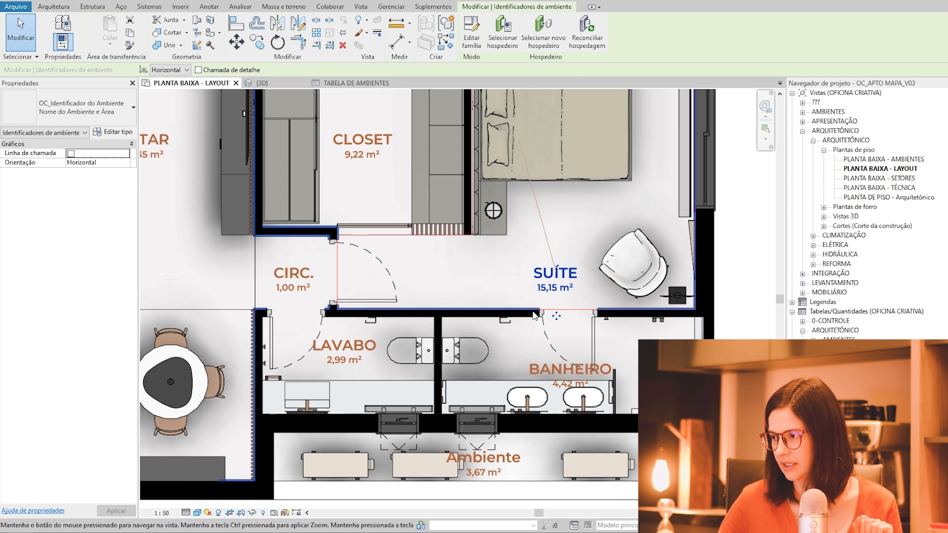
left_click(557, 371)
key("Tab")
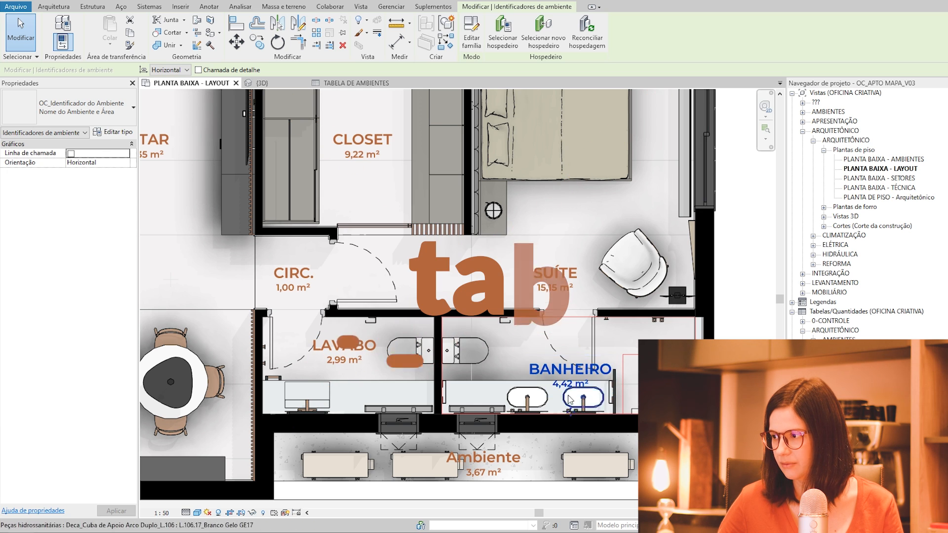
left_click_drag(567, 392, 567, 390)
Rename the terrace room as TERRRAÇO through its room tag and deselect the tag.
scroll(540, 353, "down", 2)
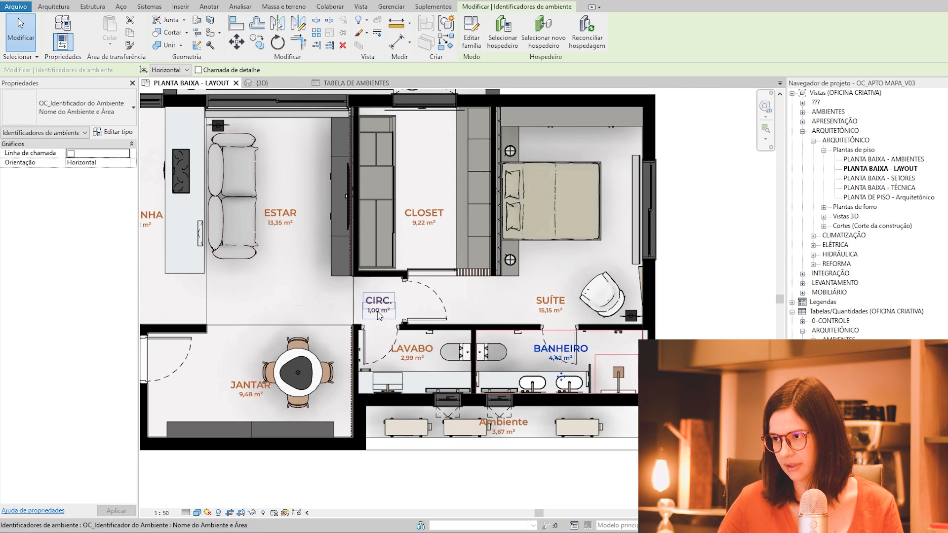
middle_click_drag(321, 304, 453, 321)
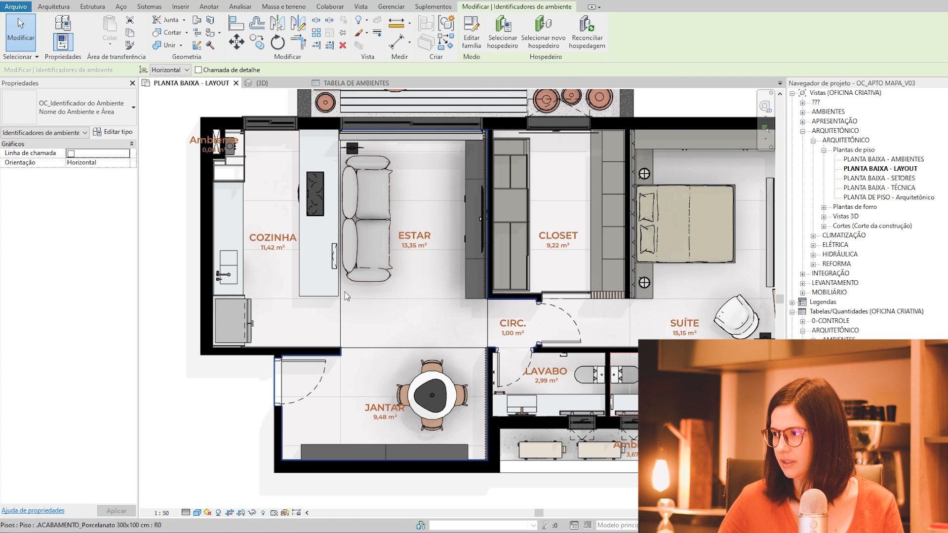
scroll(245, 282, "down", 1)
middle_click_drag(397, 342, 410, 379)
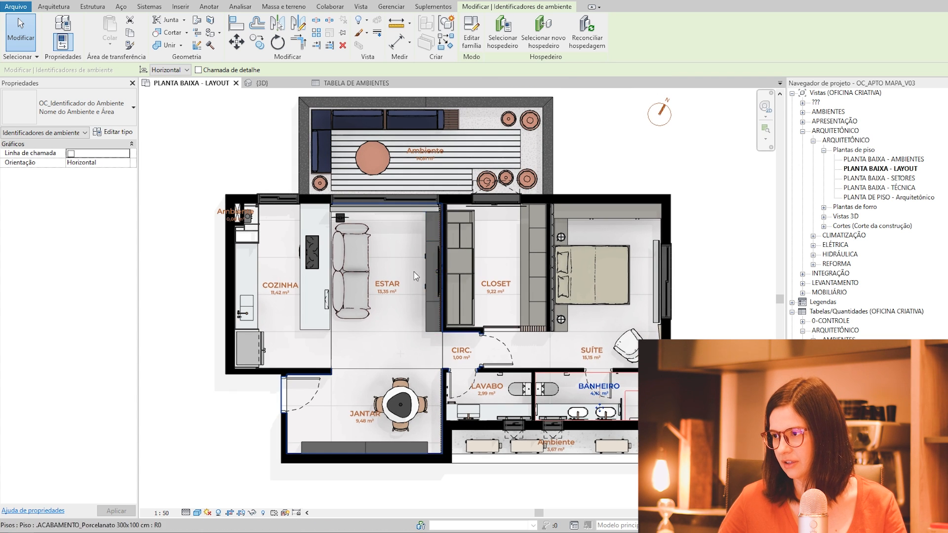
scroll(429, 167, "up", 4)
left_click(430, 168)
left_click(432, 170)
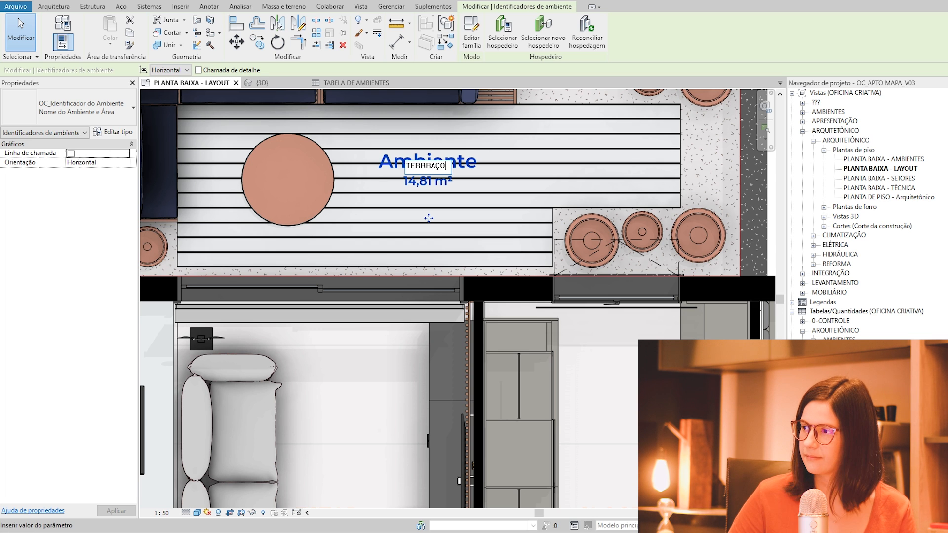
type("TERRAÇO")
key("Return")
scroll(465, 213, "down", 3)
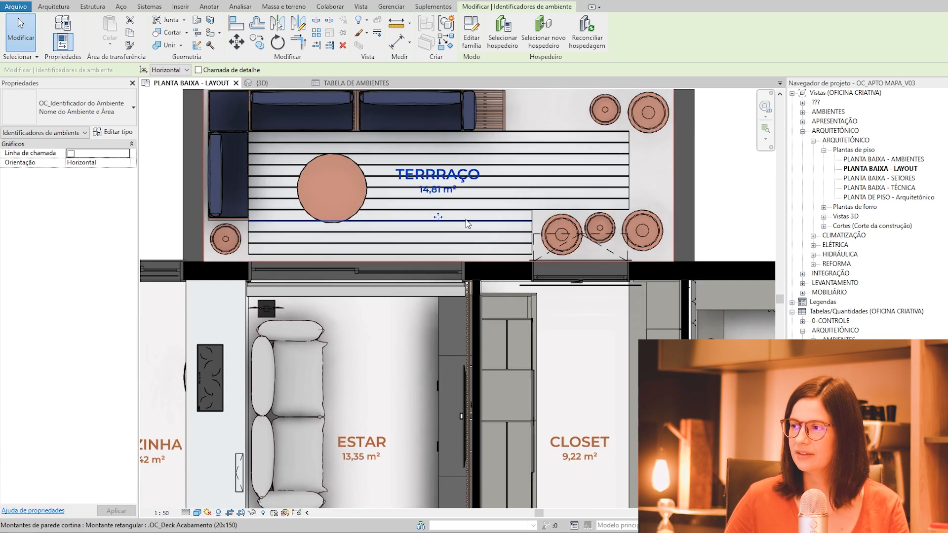
scroll(473, 235, "down", 1)
key("Escape")
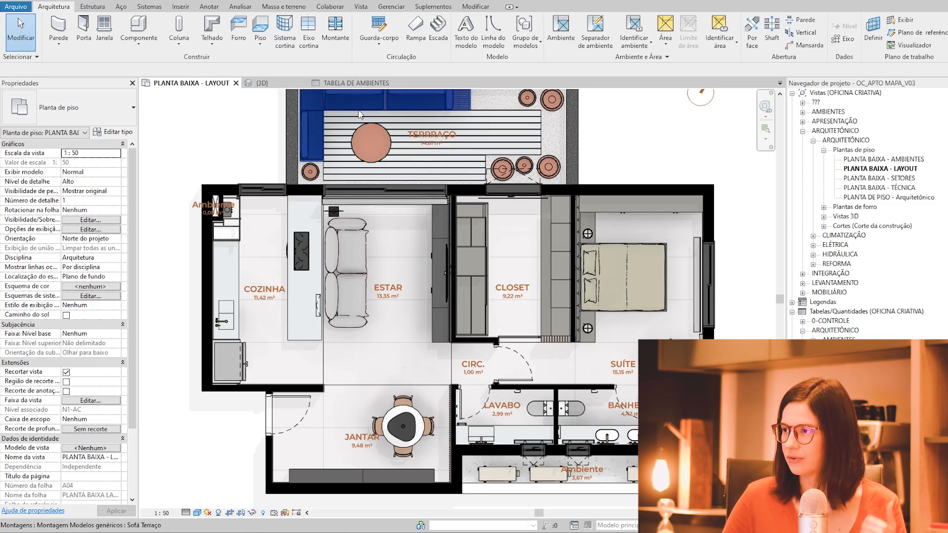
Review the renamed rooms in the TABELA DE AMBIENTES schedule and return to the layout floor plan.
left_click(367, 85)
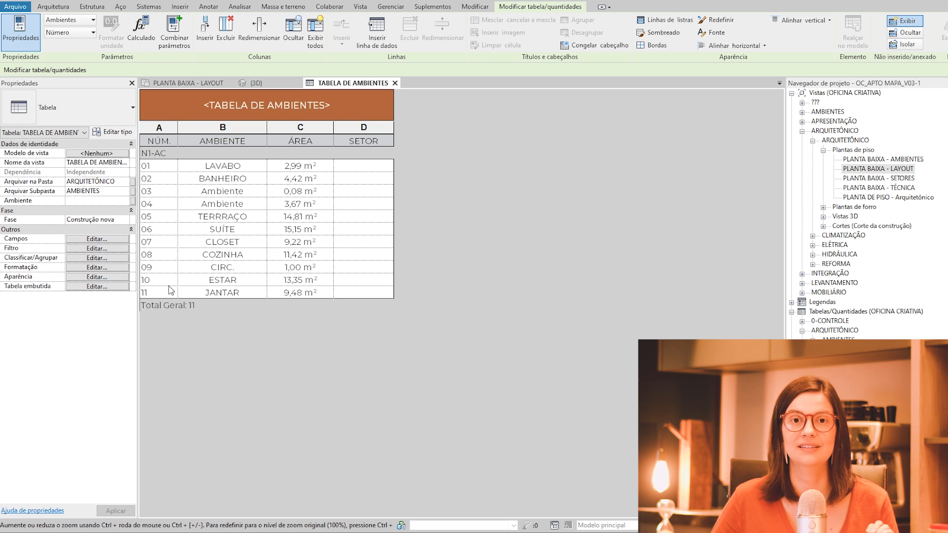
left_click(217, 83)
middle_click_drag(637, 358, 626, 287)
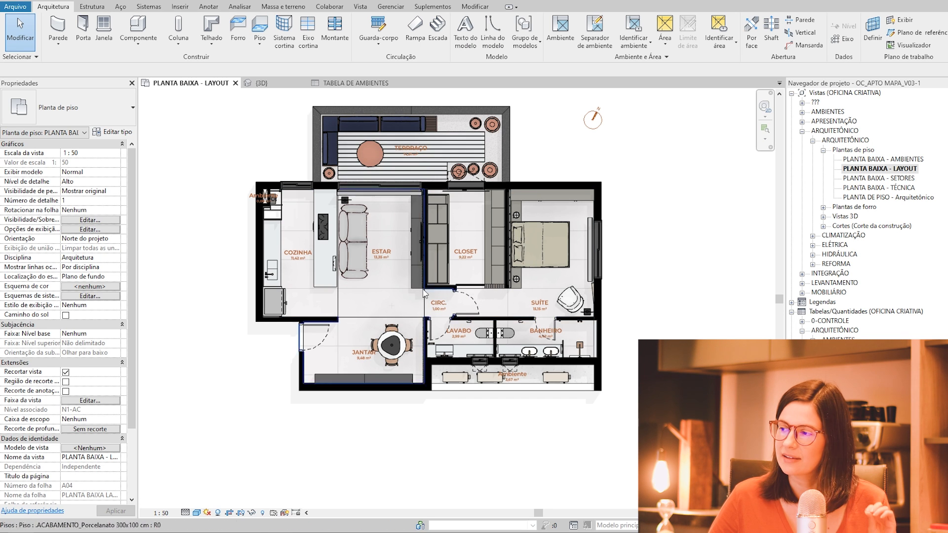
Try the tag types Nome do Ambiente and Número do Ambiente on the CLOSET room tag.
scroll(464, 251, "up", 5)
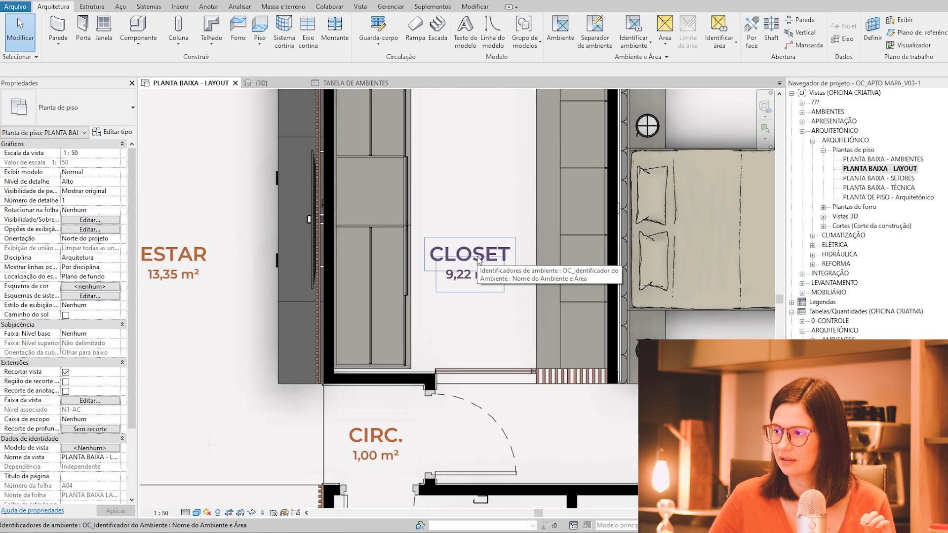
left_click(479, 261)
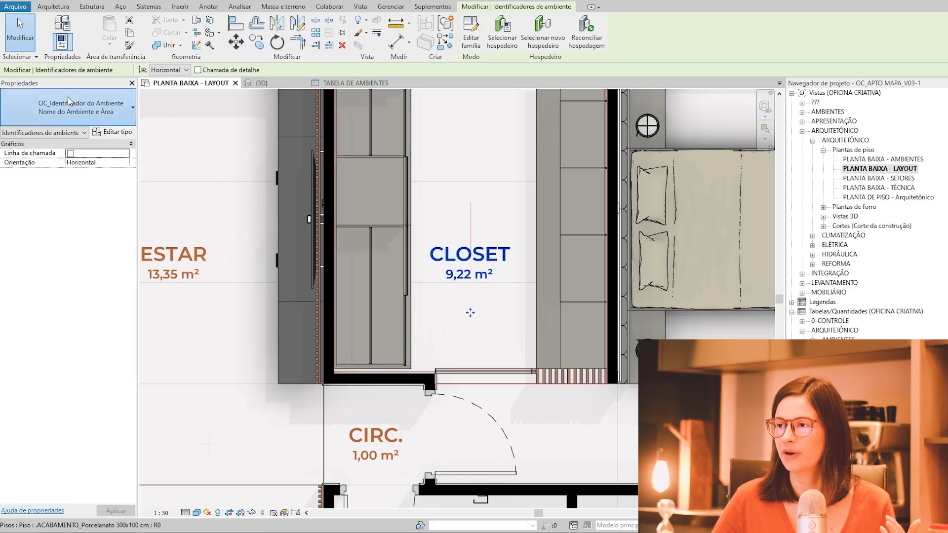
left_click(68, 101)
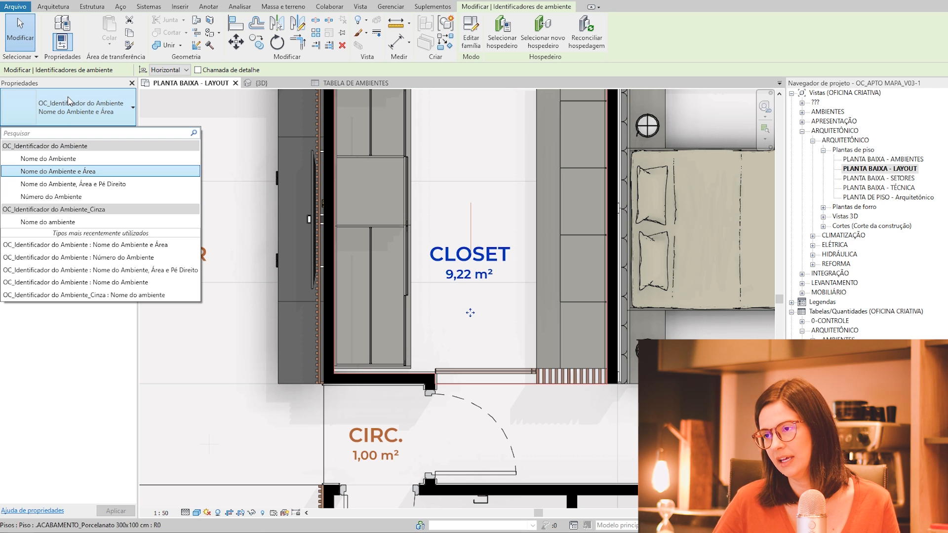
left_click(69, 168)
left_click(69, 107)
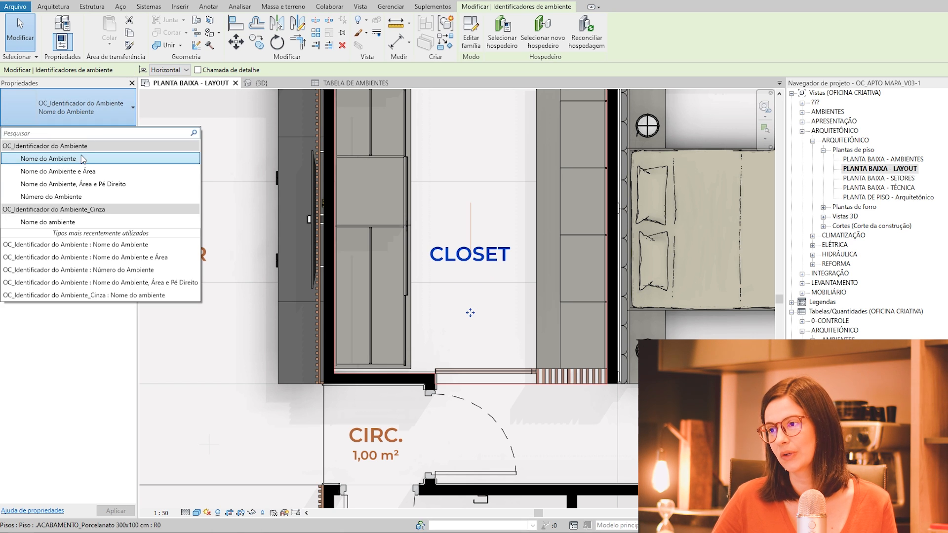
left_click(84, 196)
key("Escape")
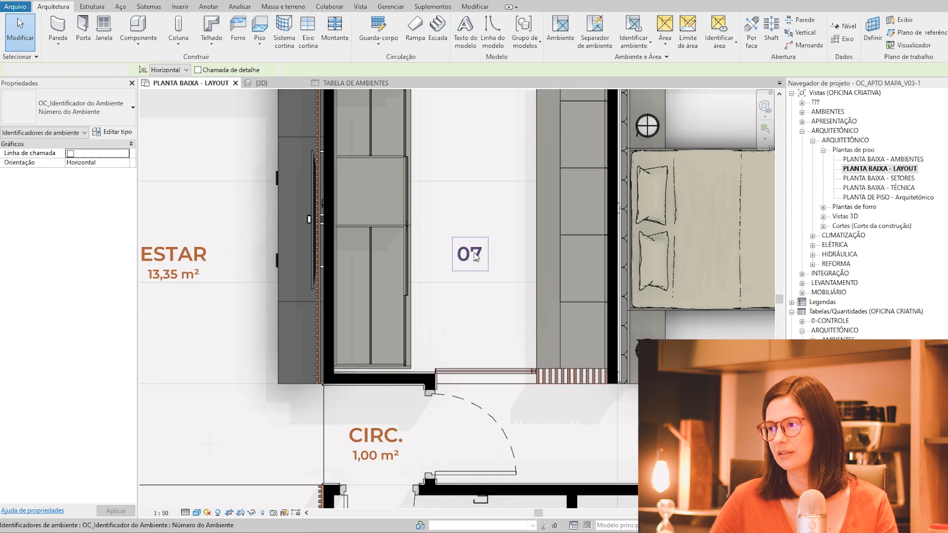
Compare the closet's number tag with the room numbers in the schedule and go back to the whole layout plan.
scroll(531, 277, "down", 2)
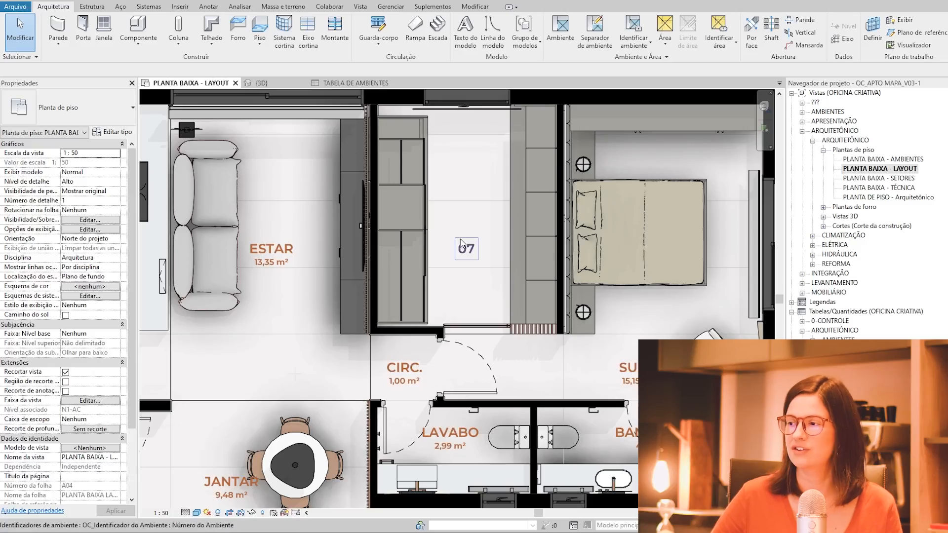
scroll(511, 217, "down", 3)
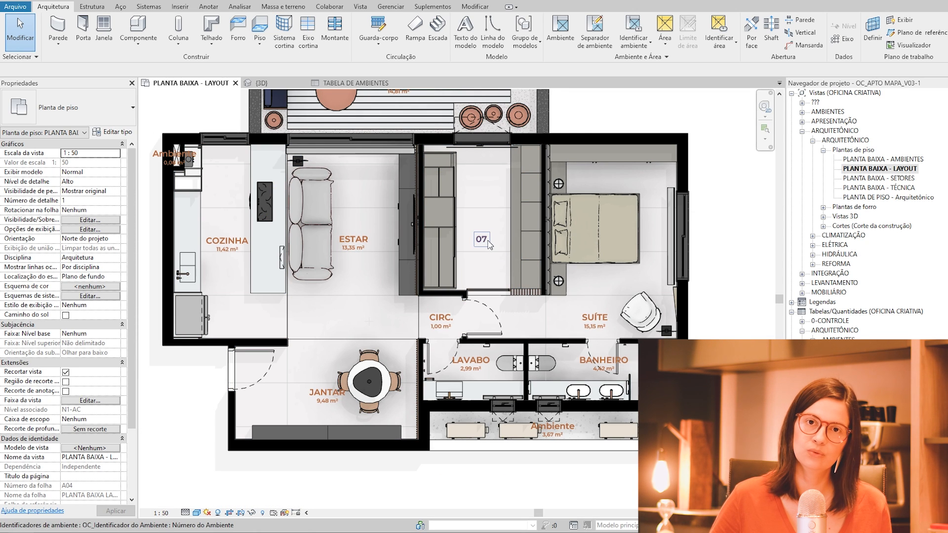
left_click(350, 86)
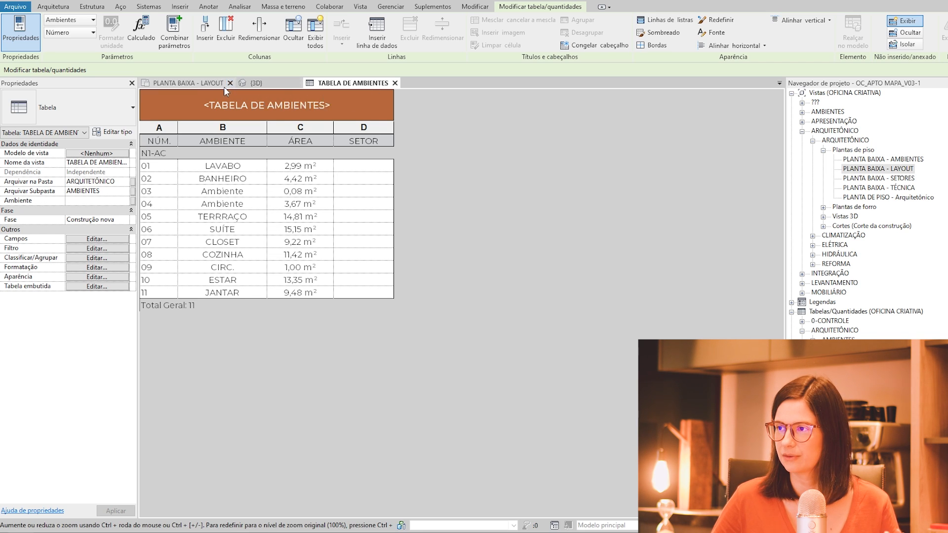
left_click(188, 83)
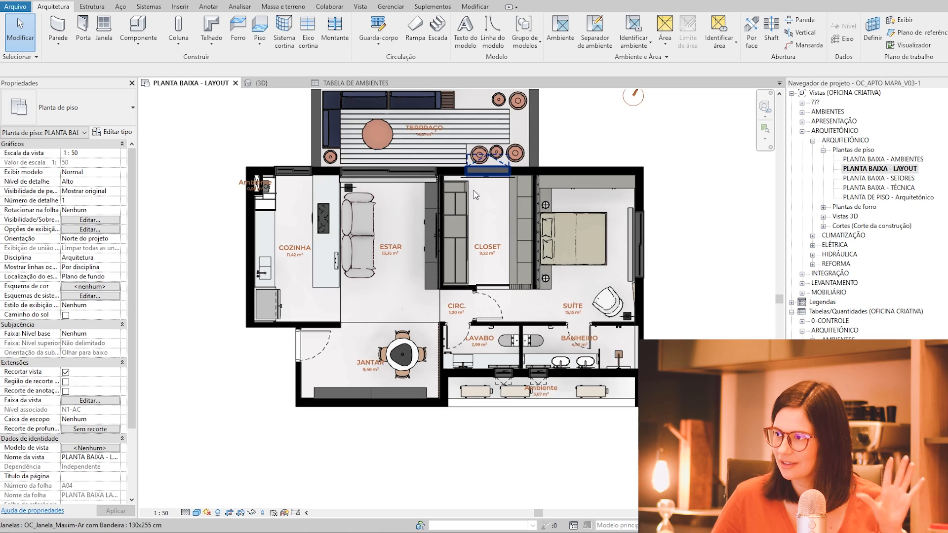
middle_click_drag(475, 194, 477, 231)
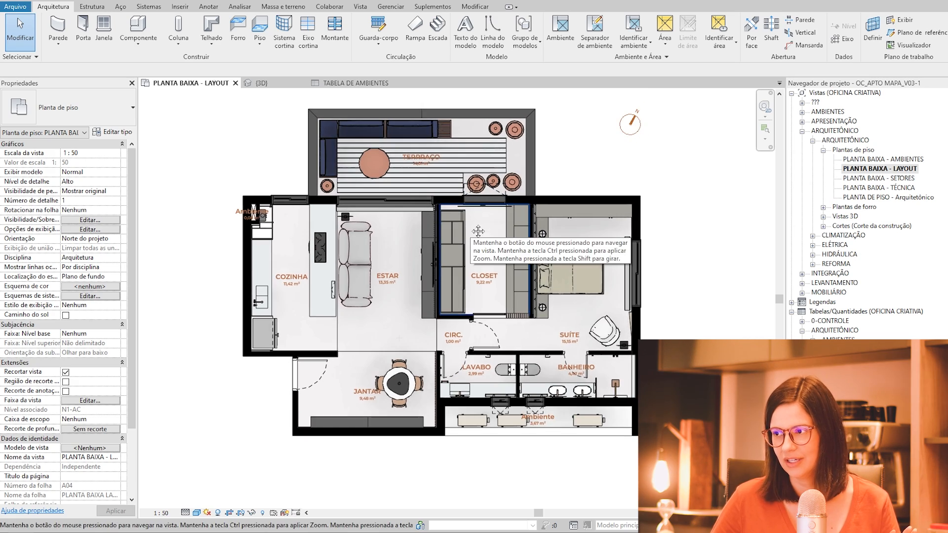
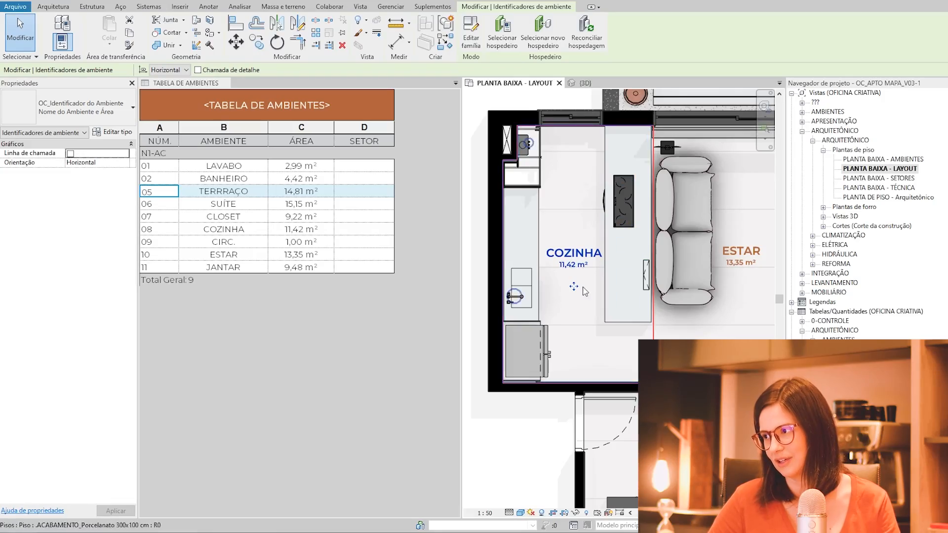
Turn off room bounding for the two 10 cm gypsum walls enclosing the kitchen shaft and select the COZINHA tag to inspect the room's boundary.
scroll(538, 147, "up", 3)
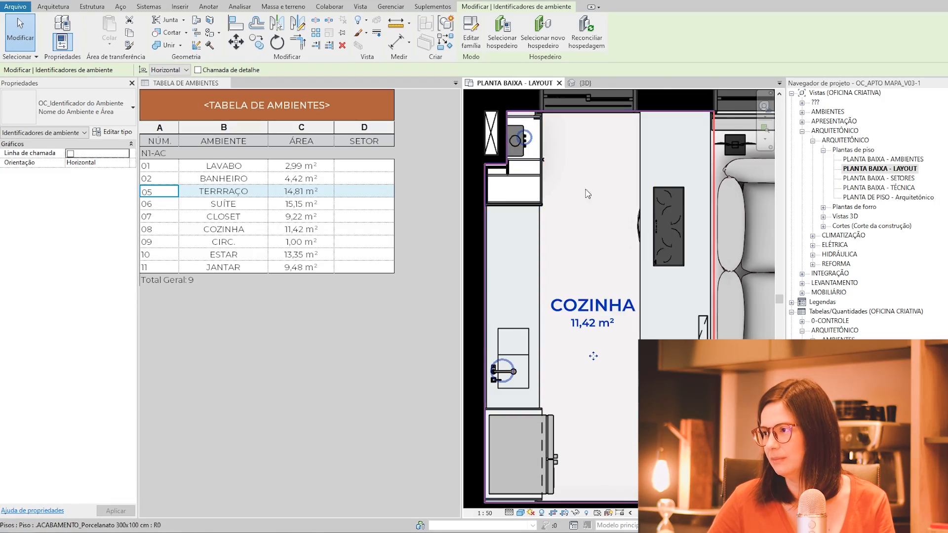
scroll(578, 192, "down", 1)
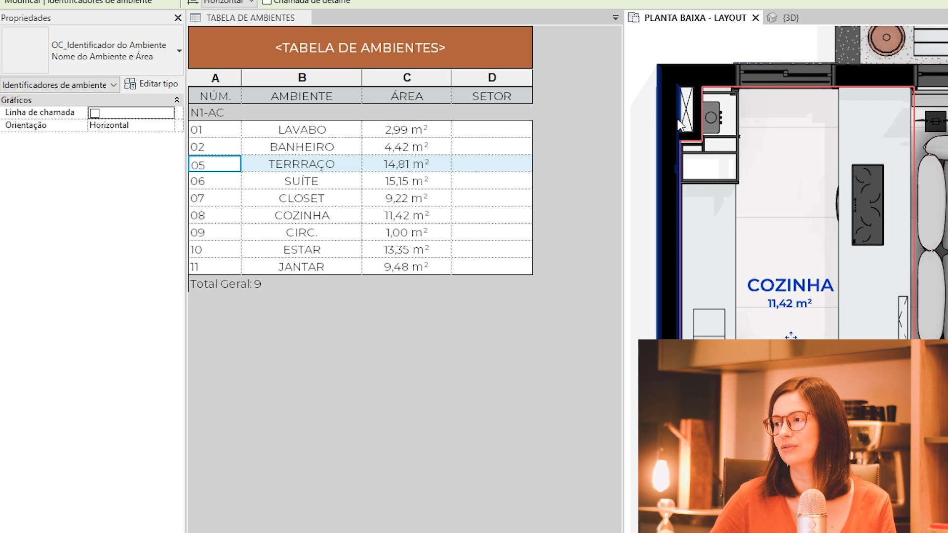
left_click(745, 200)
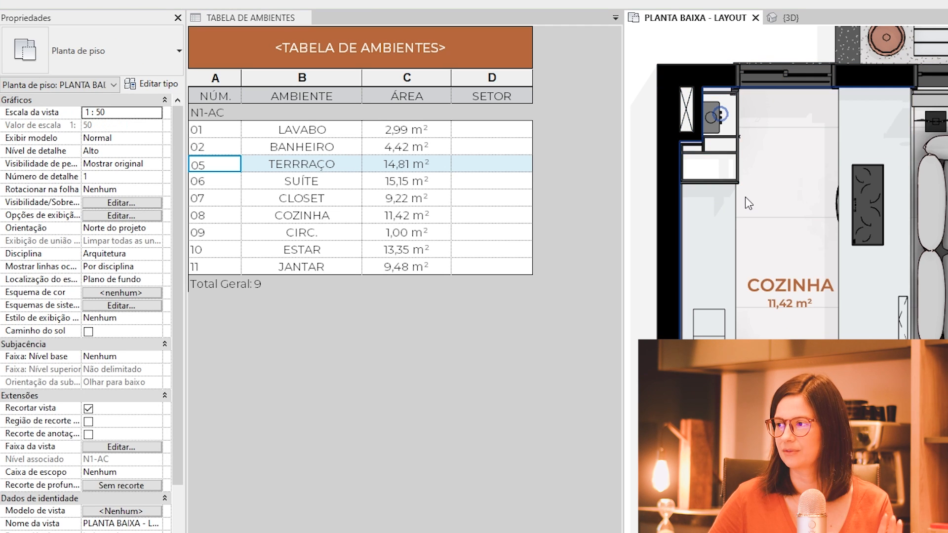
scroll(686, 101, "up", 3)
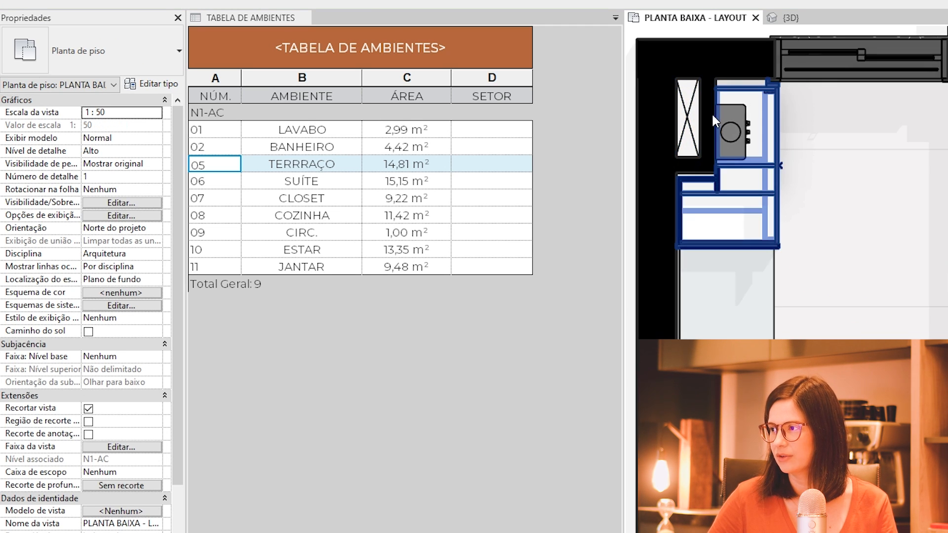
left_click(707, 123)
scroll(708, 124, "up", 2)
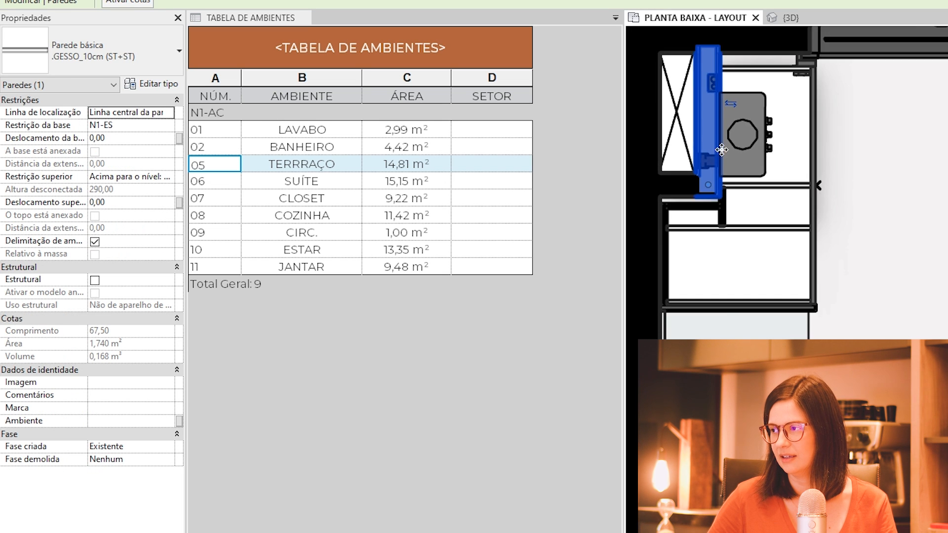
scroll(730, 148, "down", 3)
scroll(750, 182, "up", 1)
scroll(750, 182, "up", 2)
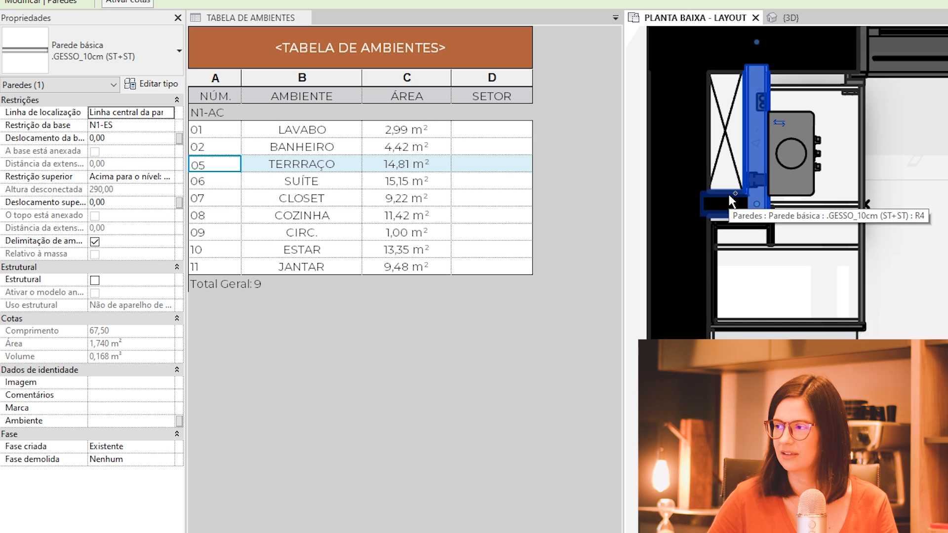
left_click(729, 195, "ctrl")
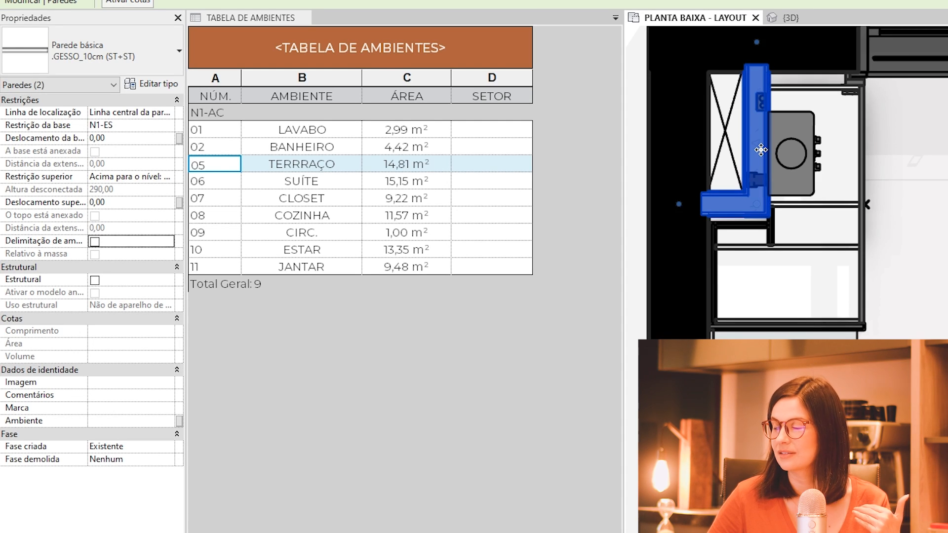
scroll(744, 130, "down", 3)
scroll(694, 157, "down", 2)
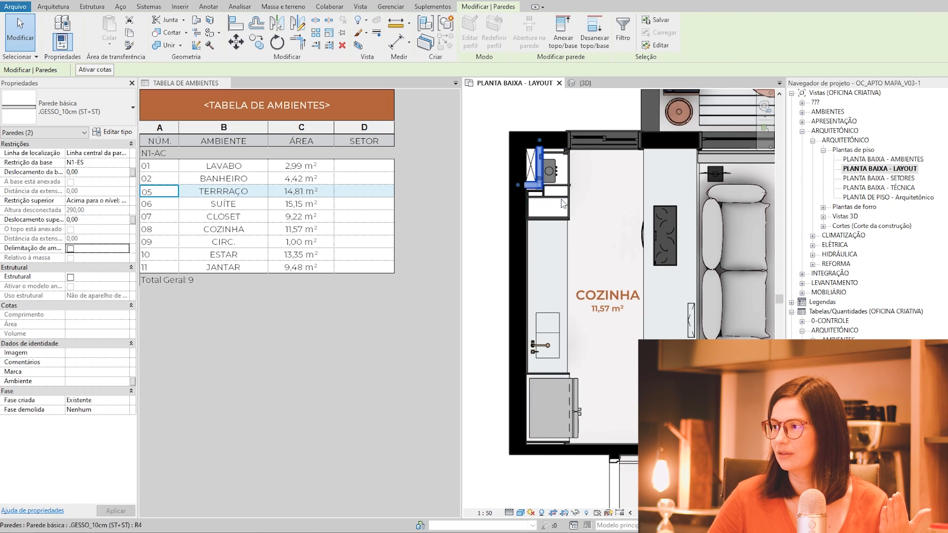
middle_click_drag(817, 290, 801, 247)
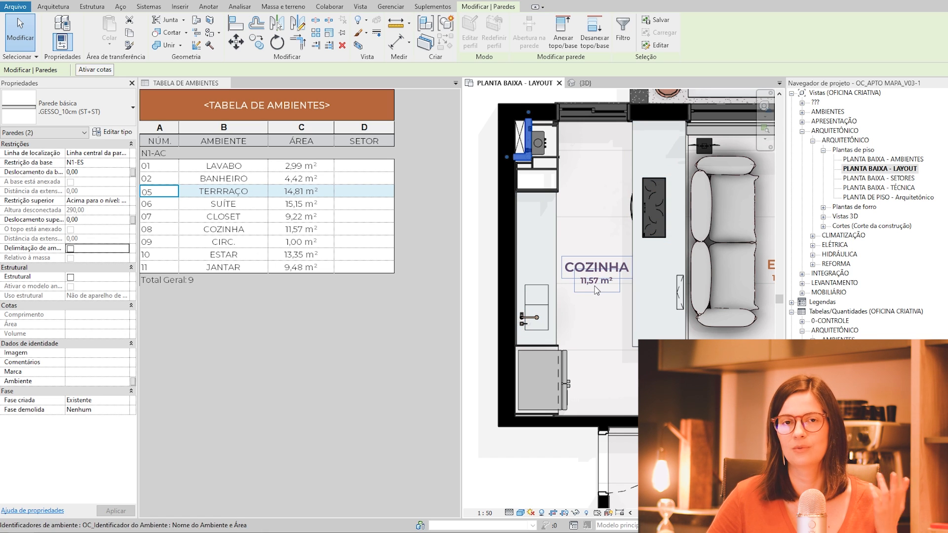
left_click(589, 273)
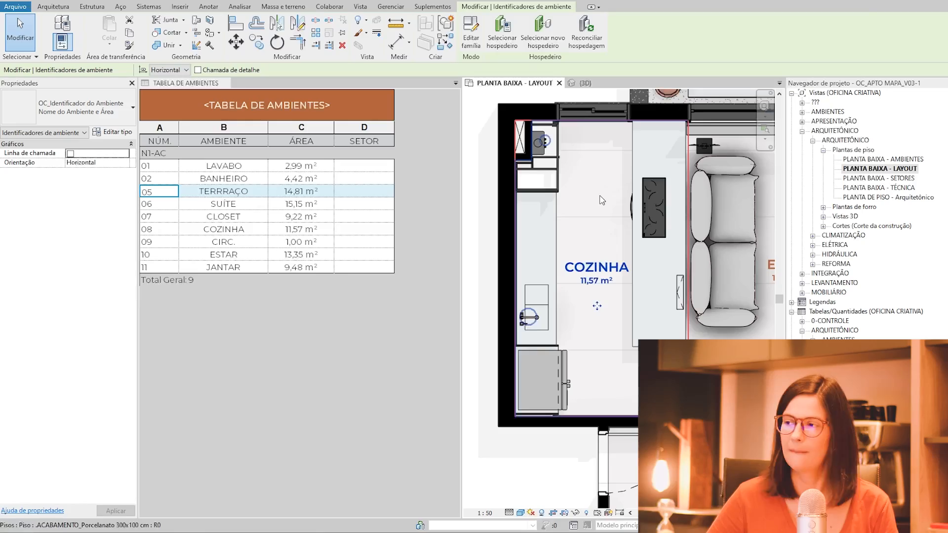
Turn room bounding back on for the two gypsum walls around the kitchen shaft and clear the wall selection.
scroll(543, 151, "up", 3)
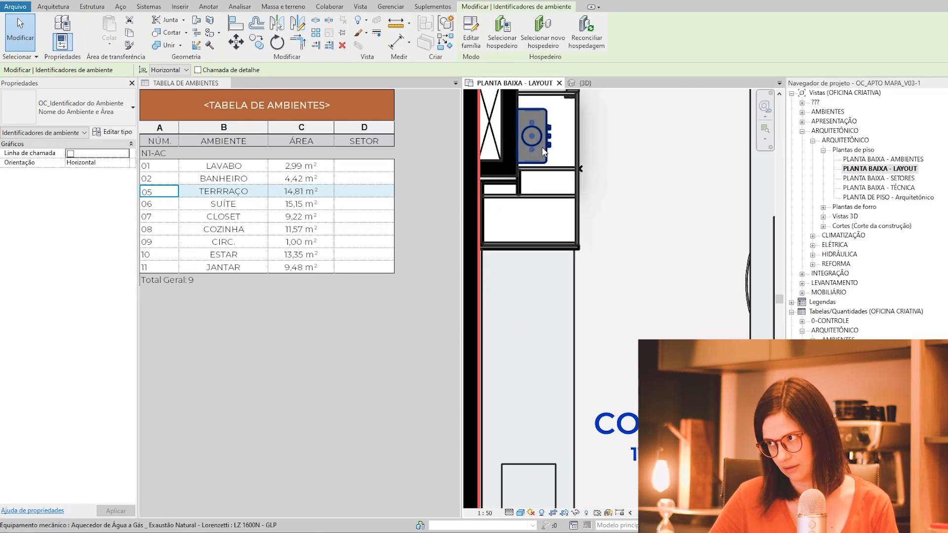
left_click(508, 146)
scroll(499, 162, "up", 2)
left_click(492, 171, "ctrl")
scroll(589, 253, "down", 2)
middle_click_drag(589, 252, 613, 280)
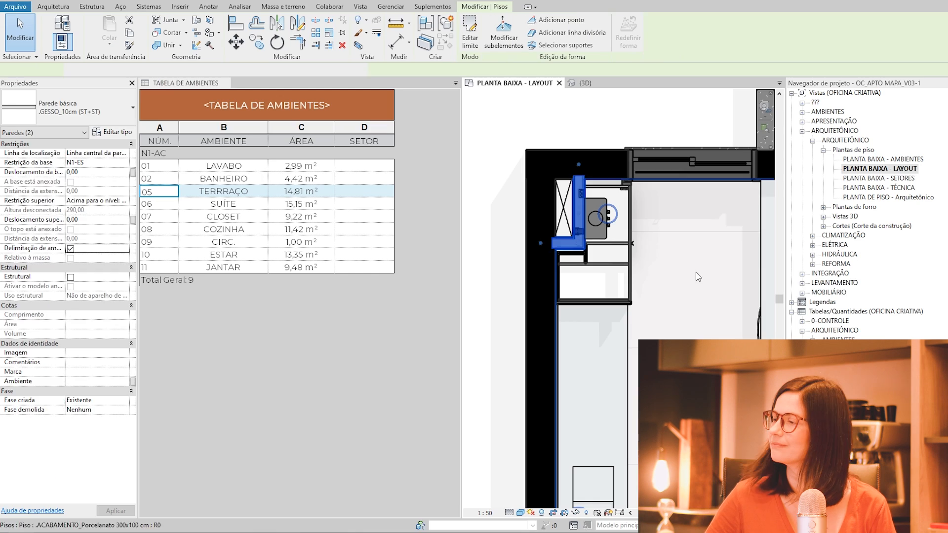
left_click(696, 274)
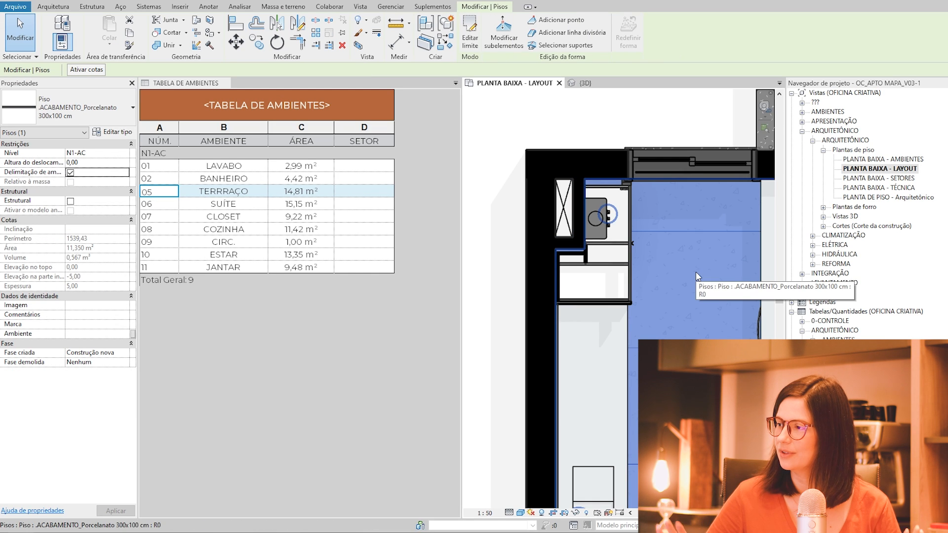
scroll(635, 203, "down", 3)
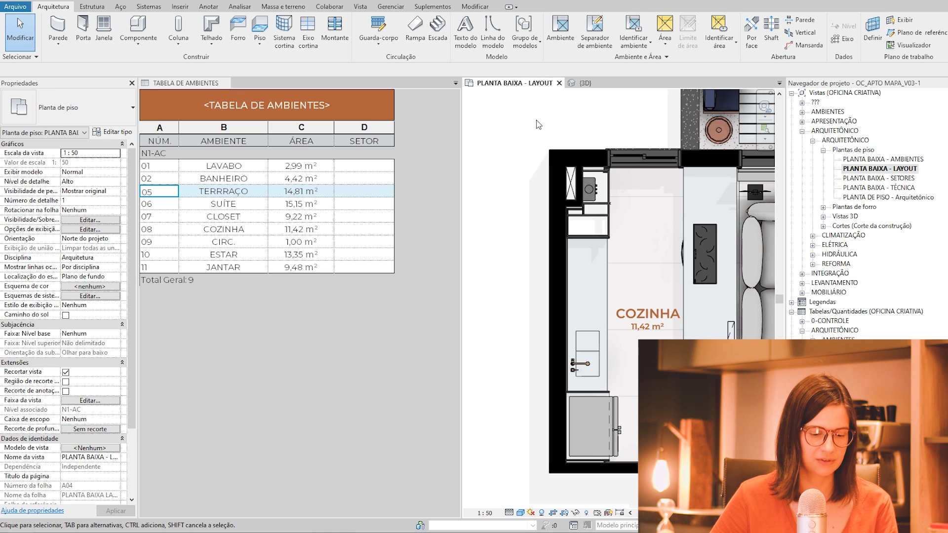
Switch the tiled windows back to tabbed views with the PLANTA BAIXA - LAYOUT plan filling the drawing area.
key("t")
key("w")
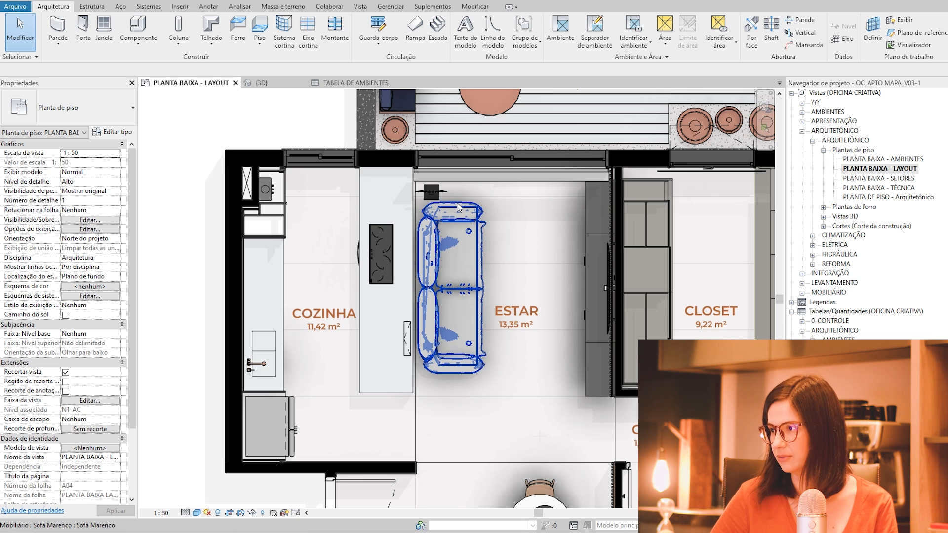
scroll(351, 221, "down", 1)
scroll(499, 285, "down", 1)
middle_click_drag(621, 303, 524, 294)
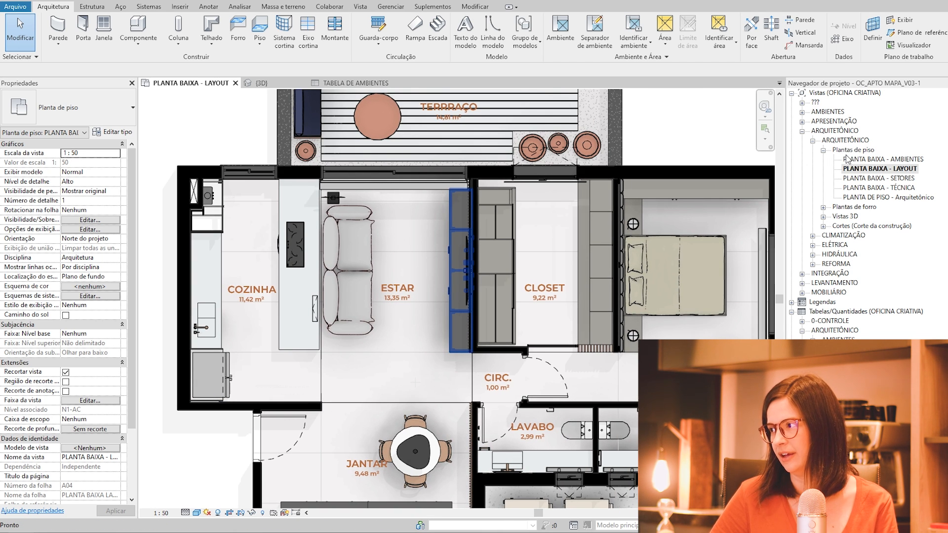
Open the section view CORTE 1 and examine its rooms and annotations along the apartment from the kitchen to the bedroom.
left_click(823, 226)
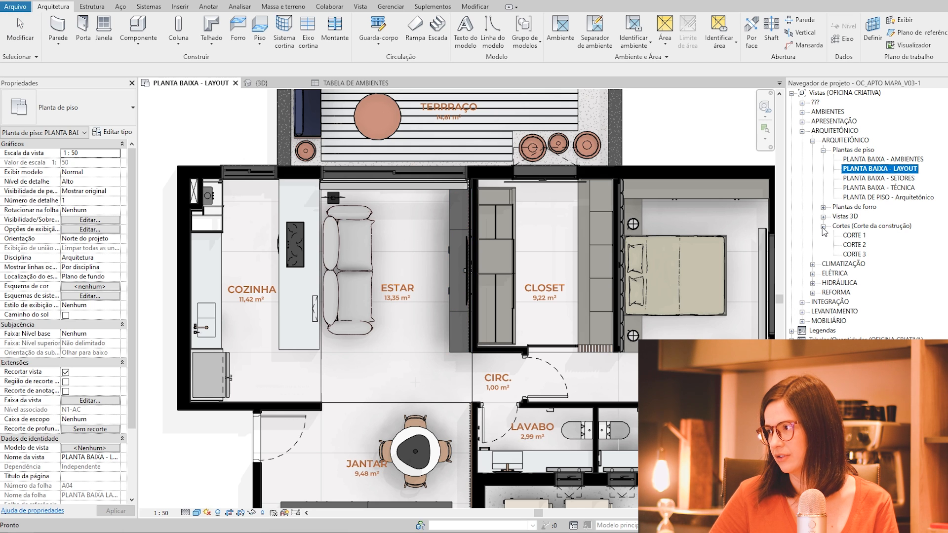
left_click(854, 236)
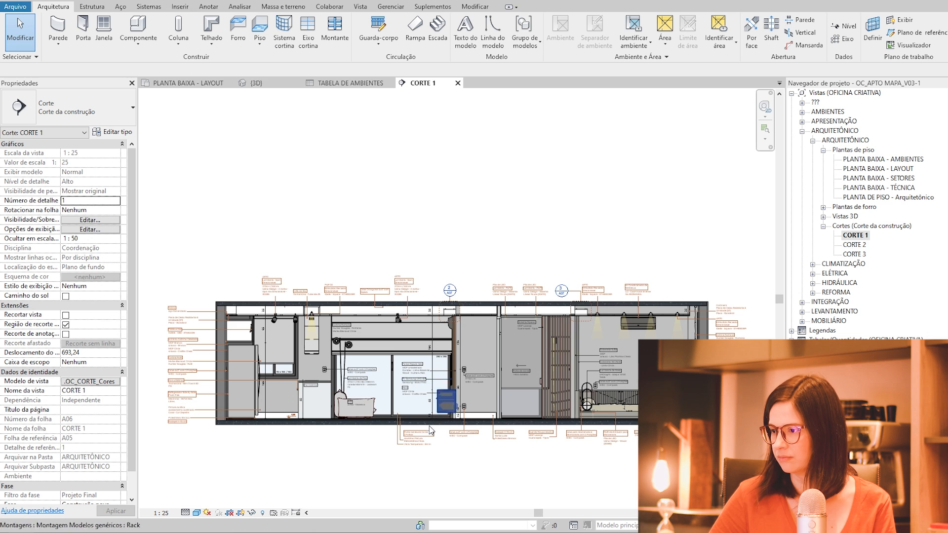
scroll(340, 421, "up", 3)
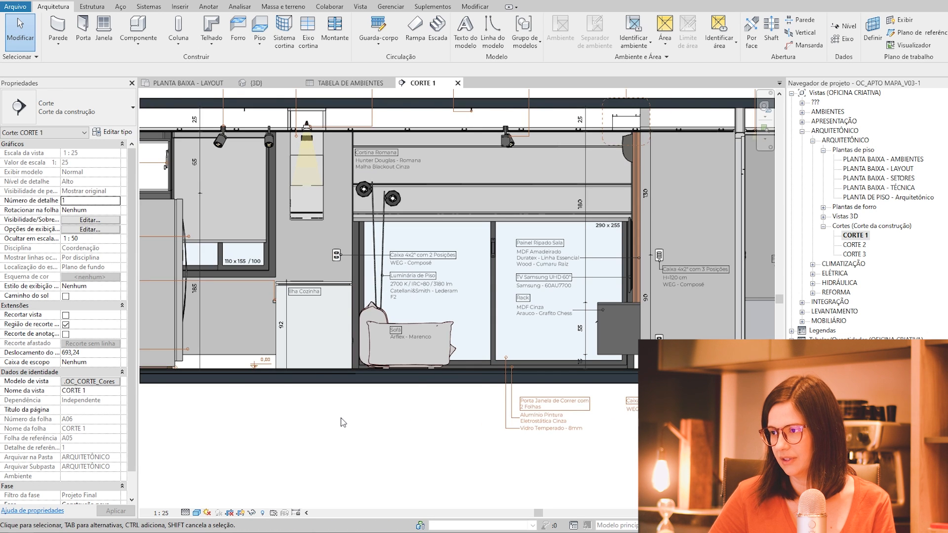
scroll(340, 421, "down", 1)
mouse_move(350, 420)
middle_mouse_down()
mouse_move(472, 442)
mouse_move(309, 429)
middle_mouse_up()
middle_click_drag(580, 448, 363, 434)
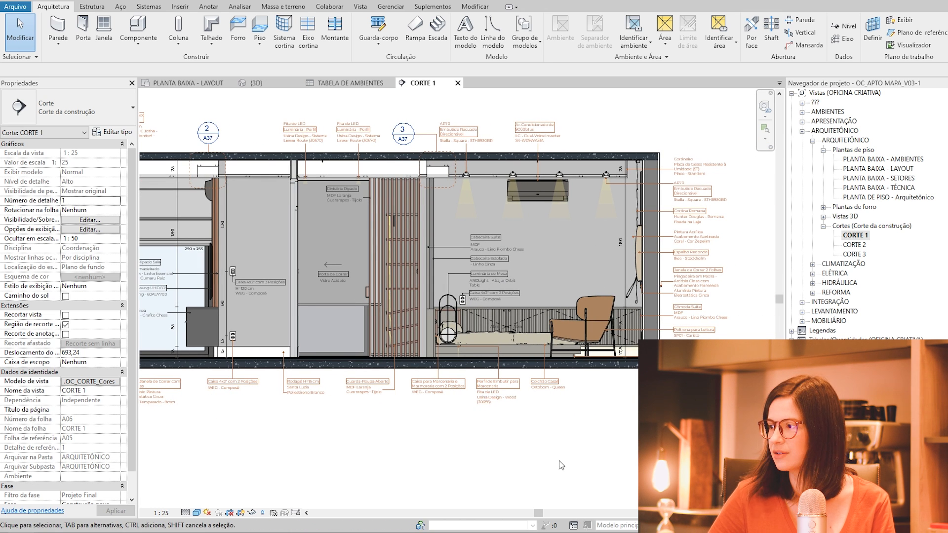
middle_click_drag(279, 395, 543, 422)
scroll(430, 422, "down", 2)
mouse_move(382, 437)
middle_mouse_down()
mouse_move(441, 421)
mouse_move(436, 395)
mouse_move(419, 398)
middle_mouse_up()
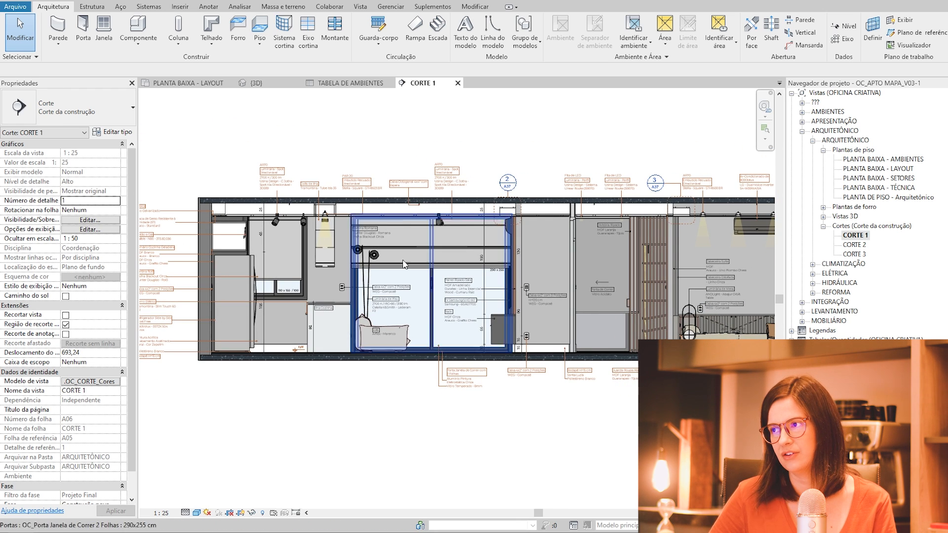